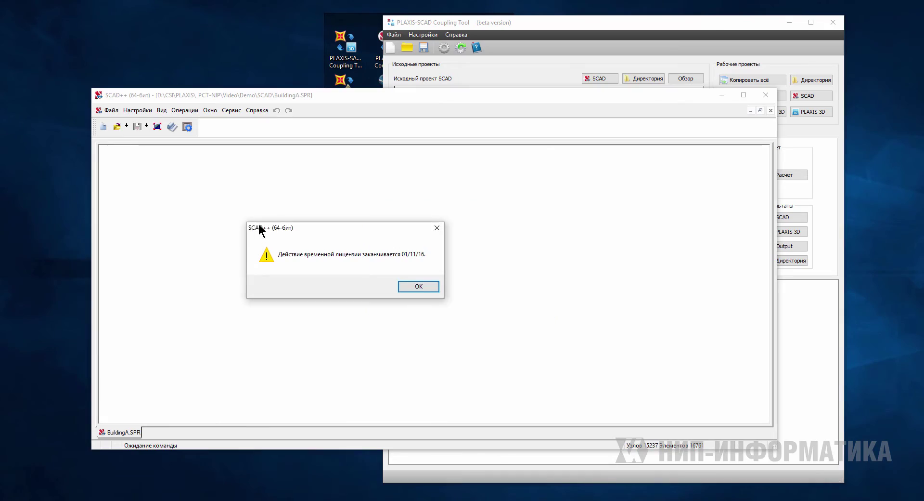
Dismiss the licence notice, open the calculation scheme of the source BuildingA.SPR project and turn the building model to an isometric view.
click(430, 288)
double_click(346, 102)
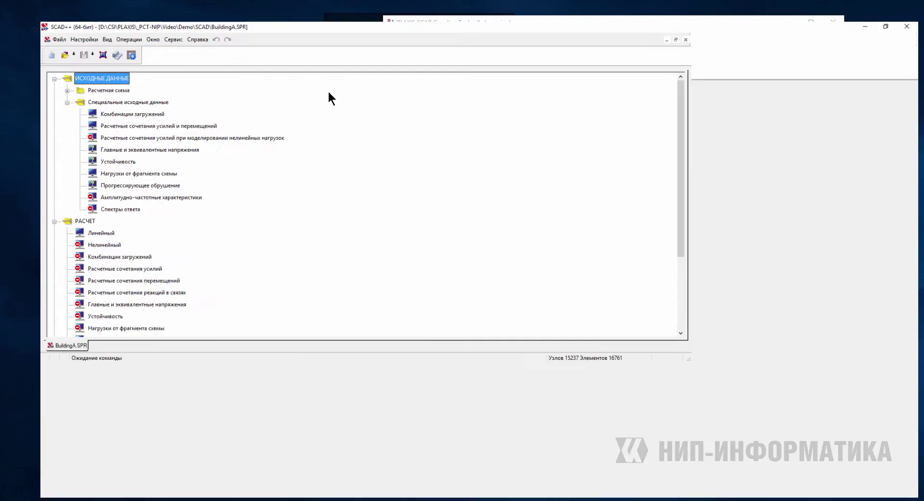
double_click(79, 71)
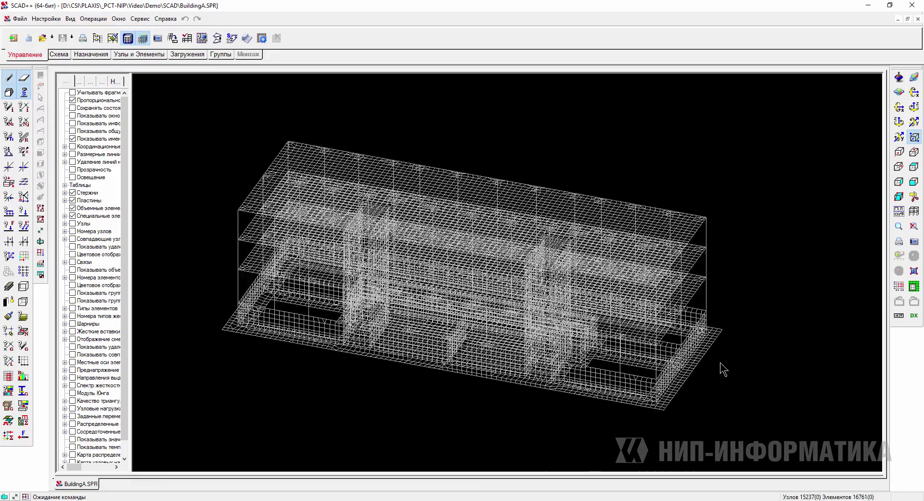
drag(722, 368, 695, 367)
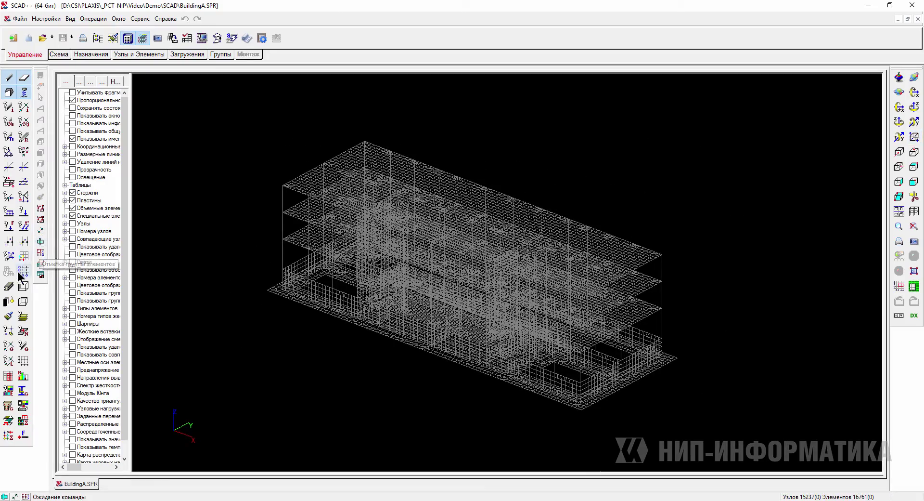
Turn on hidden-line removal and examine the building's floor slabs, walls and foundation plate.
click(9, 286)
scroll(527, 346, up, 2)
scroll(526, 341, up, 1)
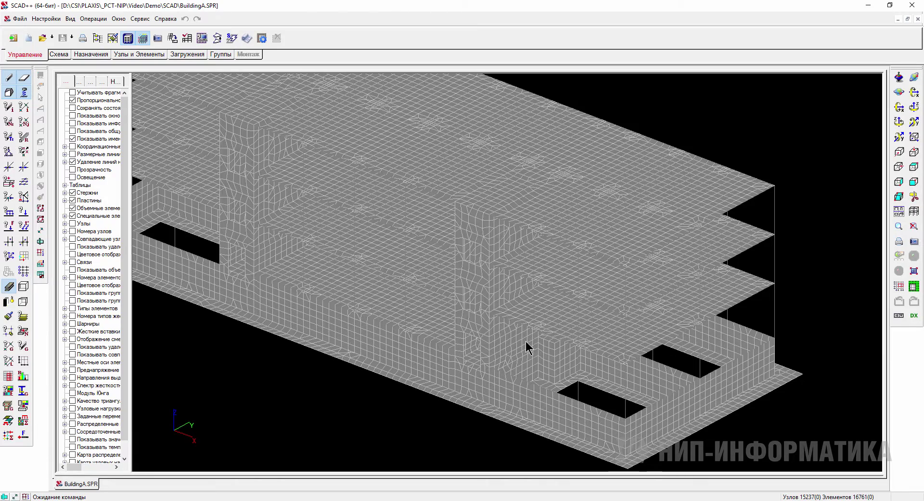
scroll(536, 333, down, 1)
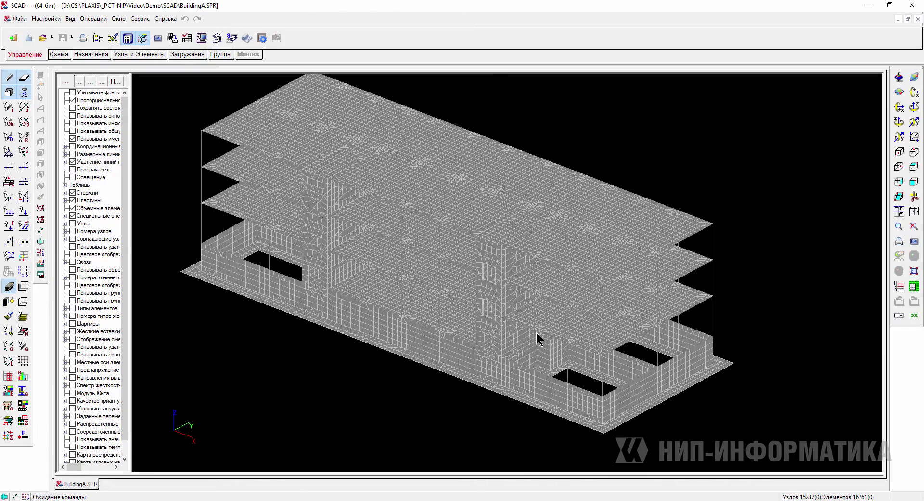
Display the distributed loads of load case 4 (Вес газобетонных стен), followed by load case 8 (Снеговая нагрузка).
click(177, 55)
click(392, 39)
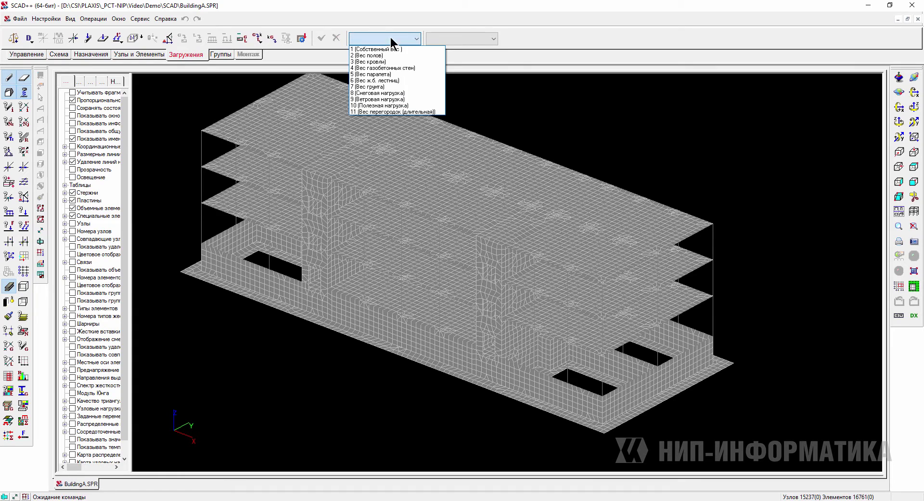
click(394, 68)
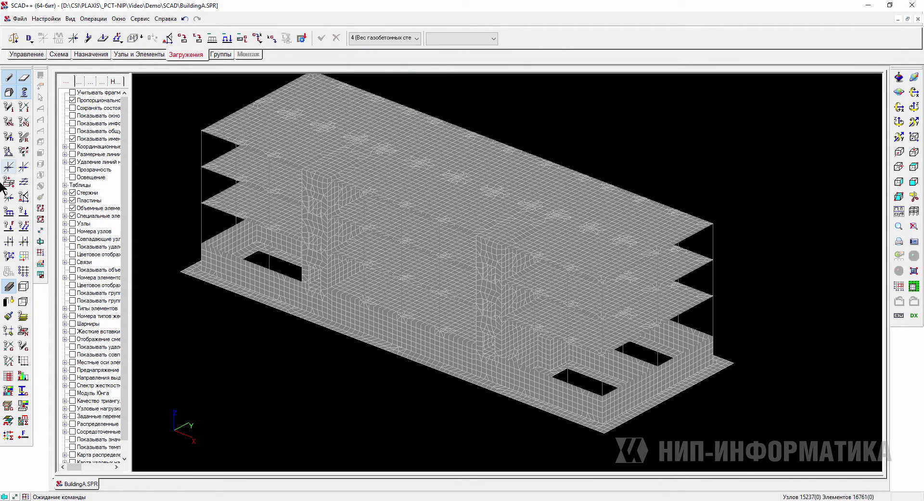
click(8, 211)
click(398, 37)
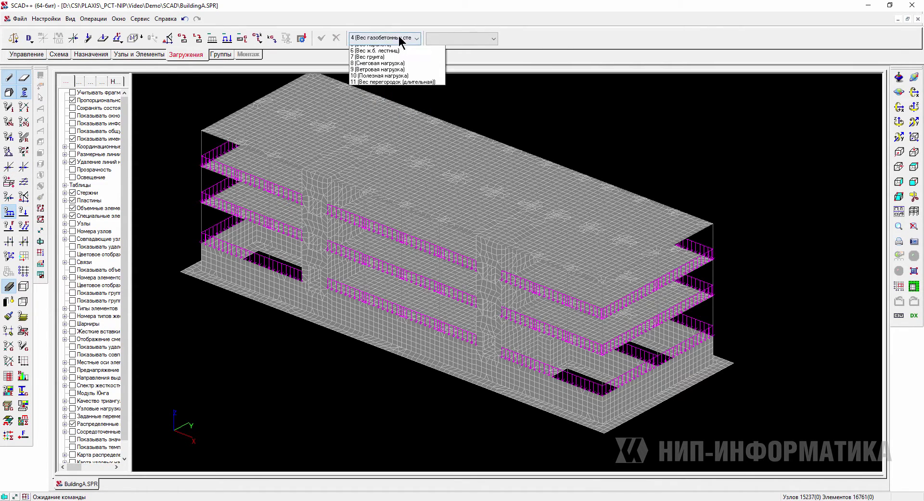
click(392, 94)
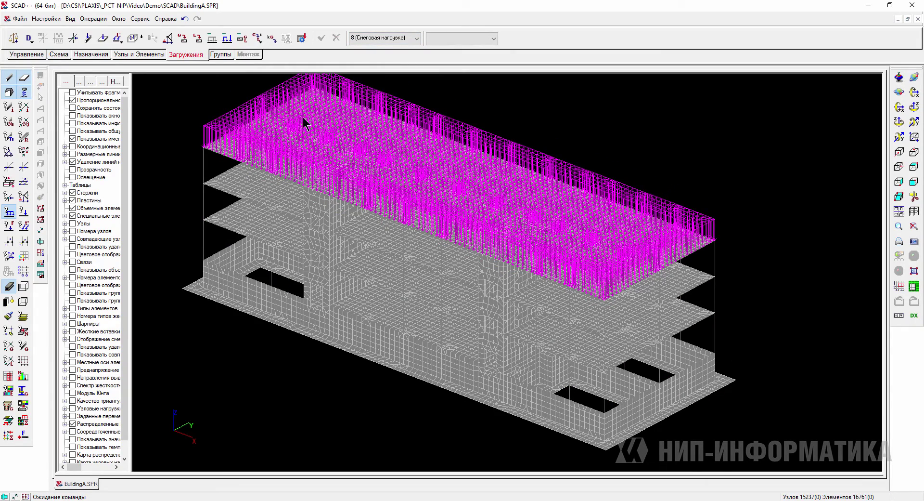
Show stiffness types on the model and apply colour display by stiffness type.
click(24, 137)
click(488, 207)
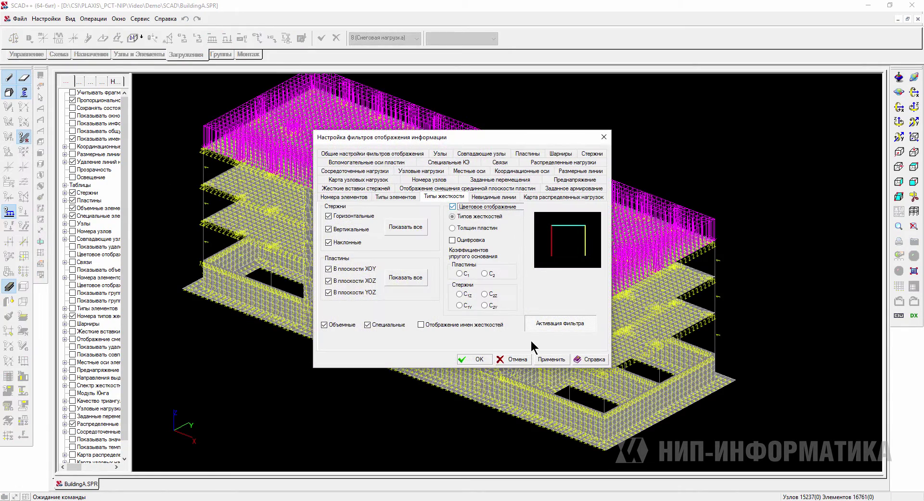
click(552, 359)
click(479, 359)
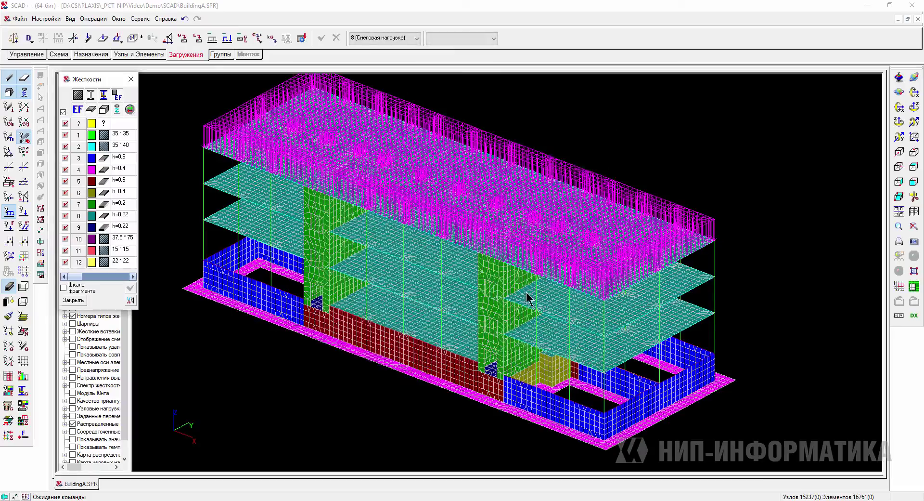
Examine the colour-coded walls, slabs and foundation up close and exit SCAD++.
mouse_move(528, 295)
mouse_down()
mouse_move(644, 396)
mouse_move(652, 374)
mouse_up()
scroll(577, 328, up, 3)
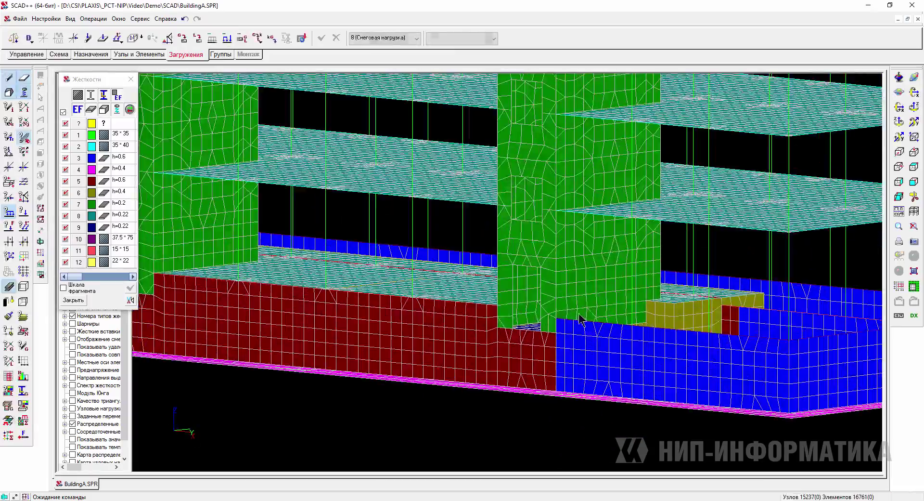
drag(578, 328, 707, 218)
scroll(665, 250, down, 3)
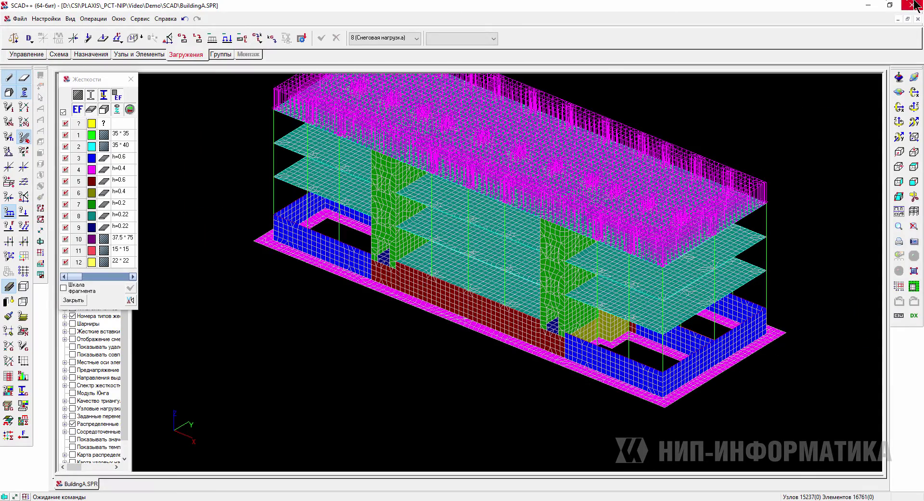
click(919, 6)
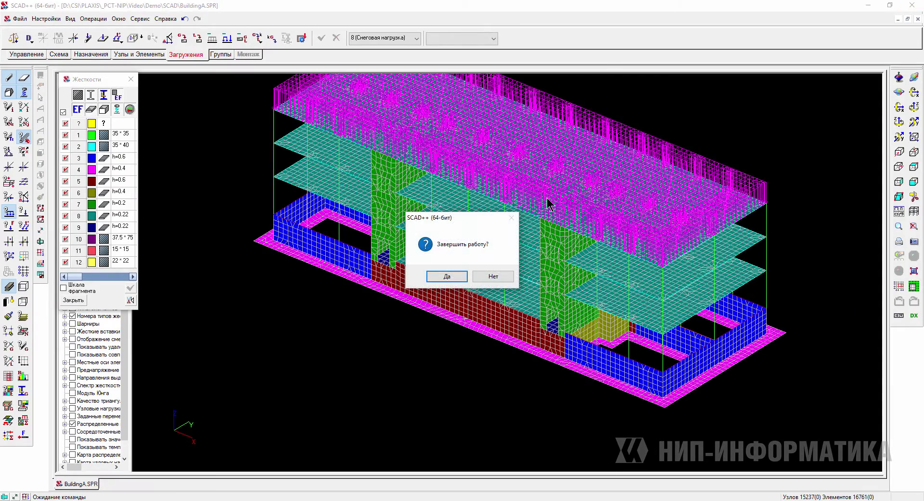
click(443, 273)
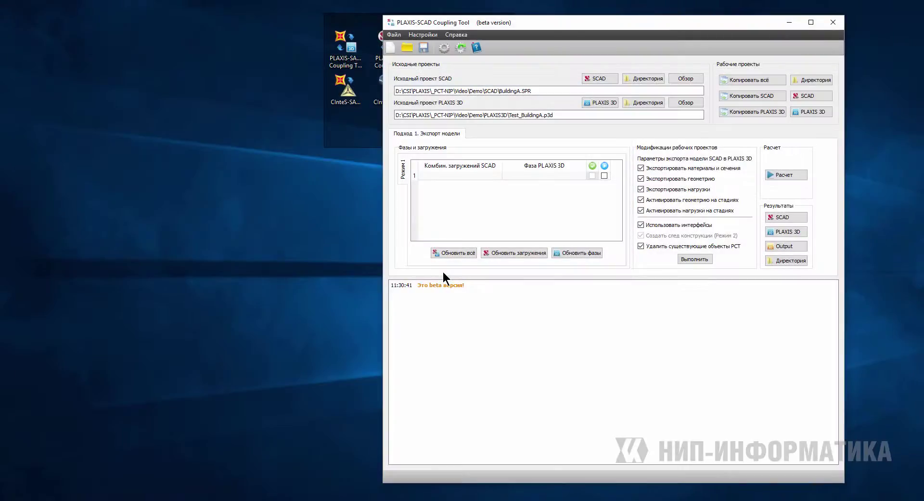
Open the source PLAXIS 3D project, examine its soil volume and return to the PLAXIS-SCAD Coupling Tool.
click(602, 105)
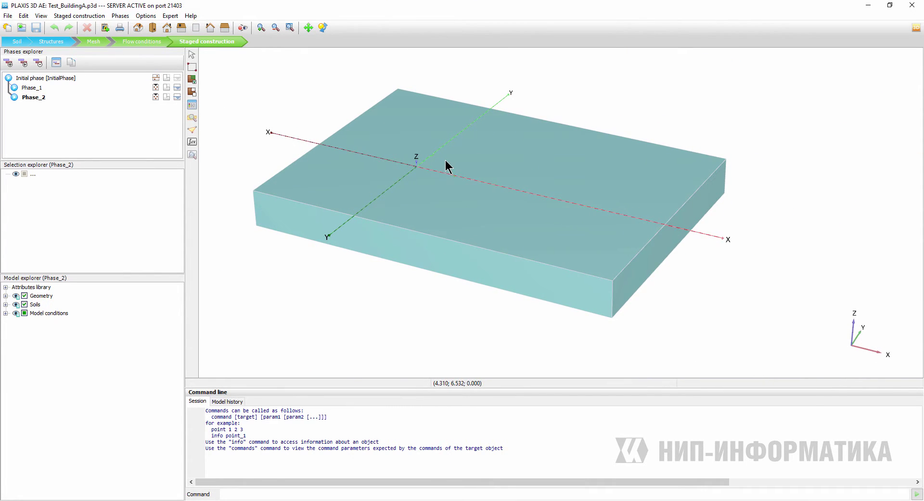
drag(446, 165, 481, 180)
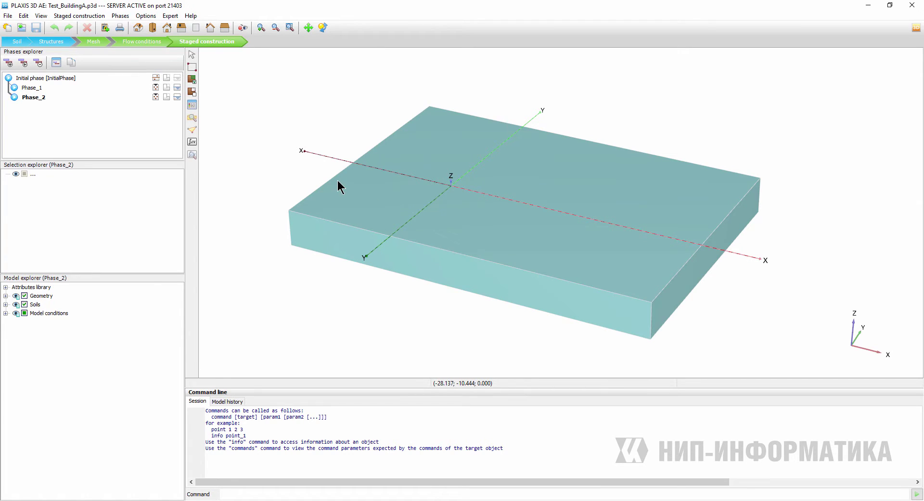
click(20, 122)
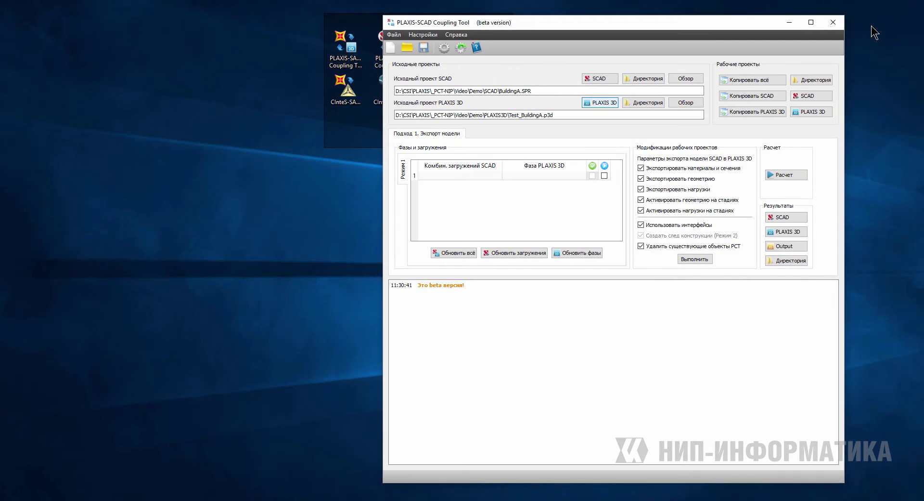
click(693, 112)
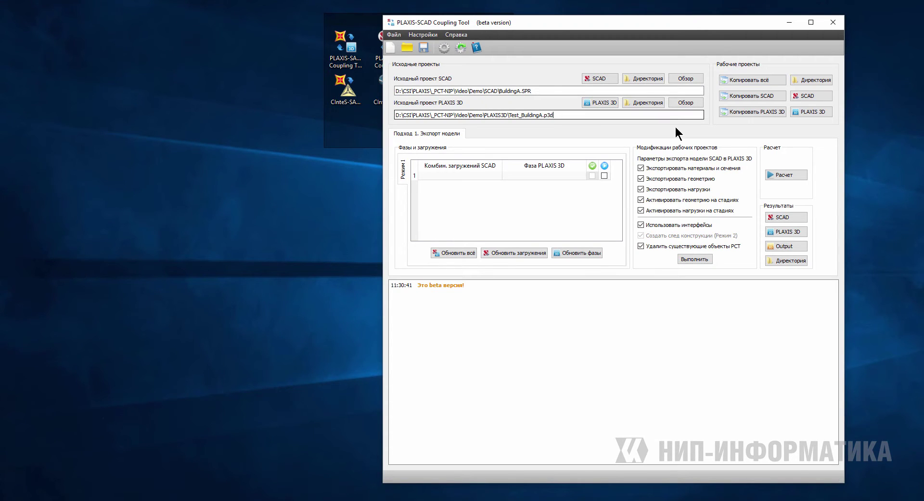
Copy both source projects into working projects, saving the coupling project as Demo in the PCT folder.
click(766, 83)
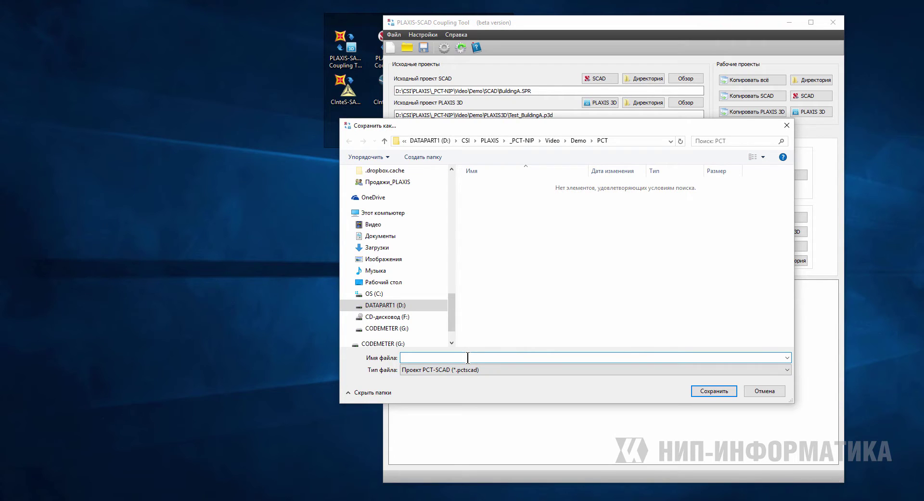
click(577, 140)
double_click(481, 195)
click(479, 358)
key(Return)
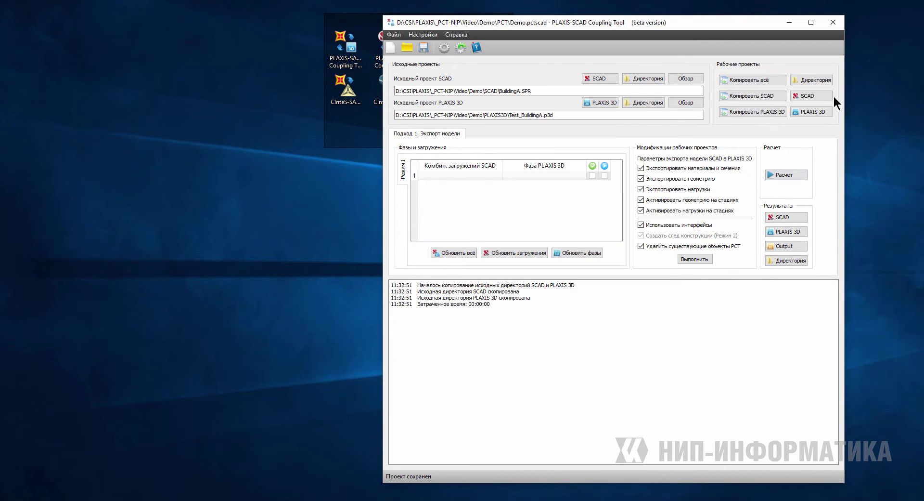
Open the working projects' directory and check the contents of the Work_SCAD and Work_PLAXIS3D folders.
click(824, 81)
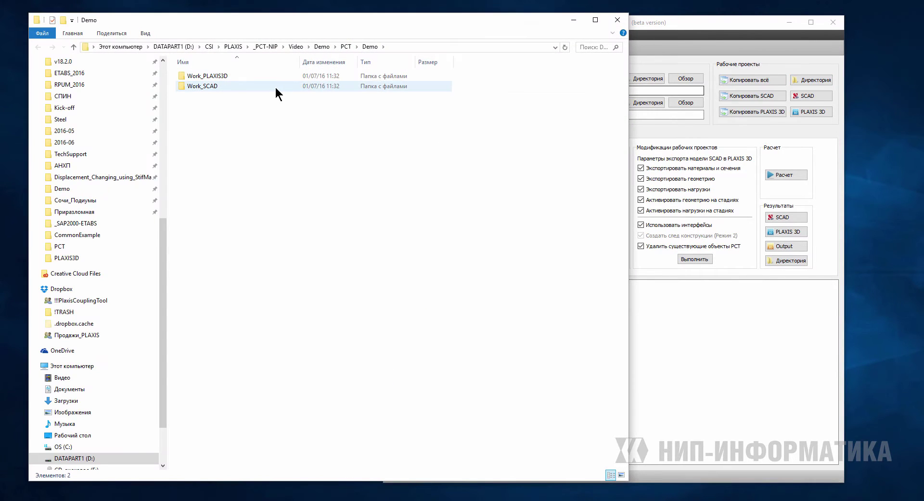
double_click(239, 91)
key(alt+Left)
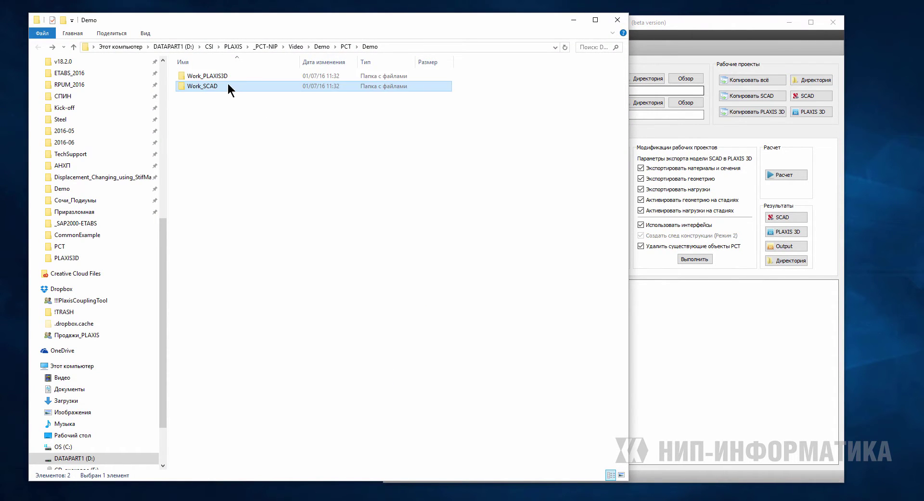
key(Up)
key(Return)
key(alt+Left)
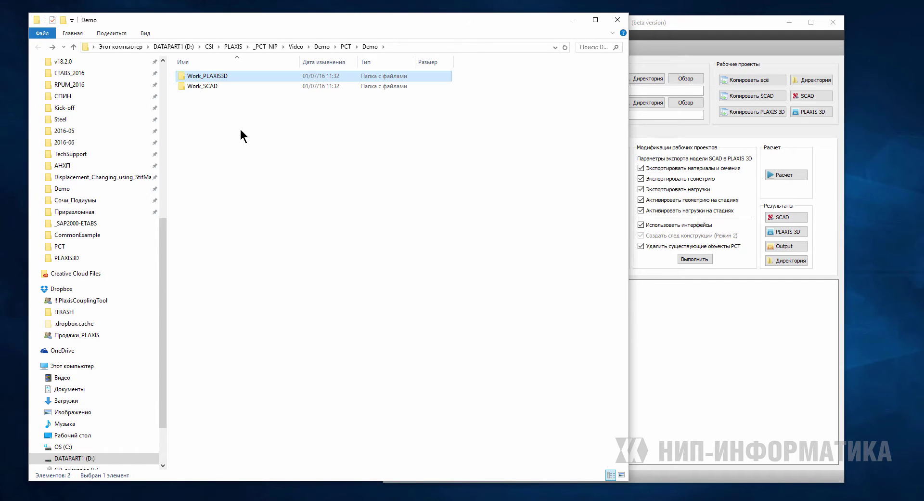
key(Down)
key(Return)
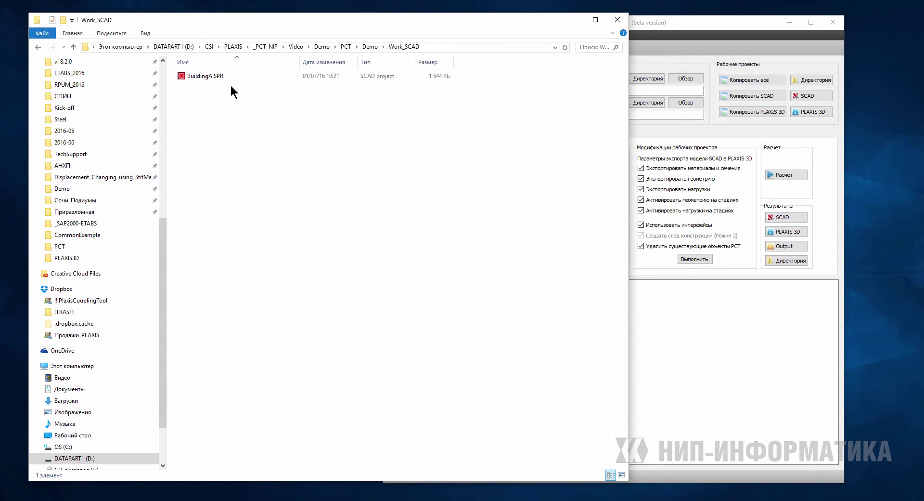
key(alt+Left)
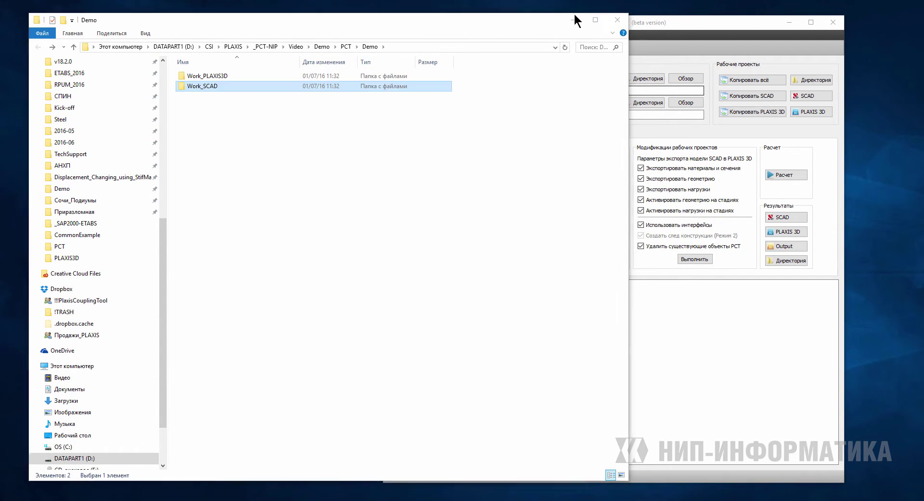
click(574, 19)
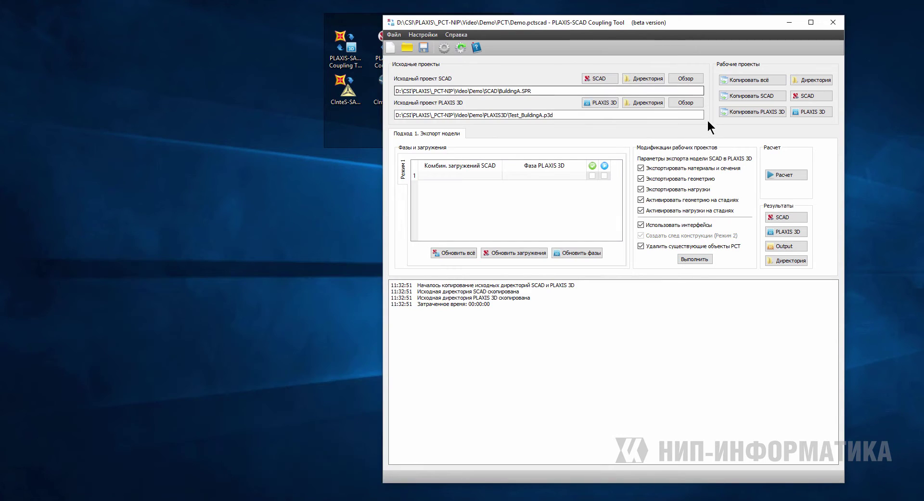
Open the working SCAD project in SCAD++, dismiss the licence notice and open its calculation scheme.
click(796, 100)
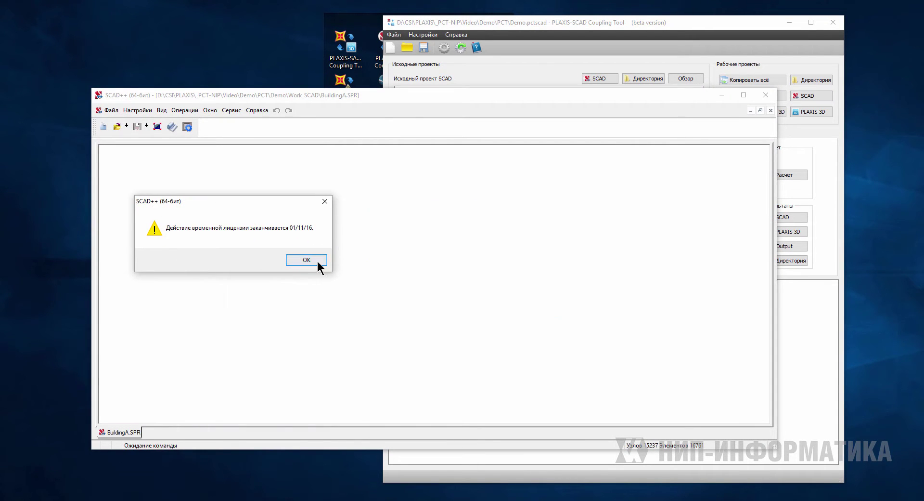
click(318, 263)
double_click(396, 102)
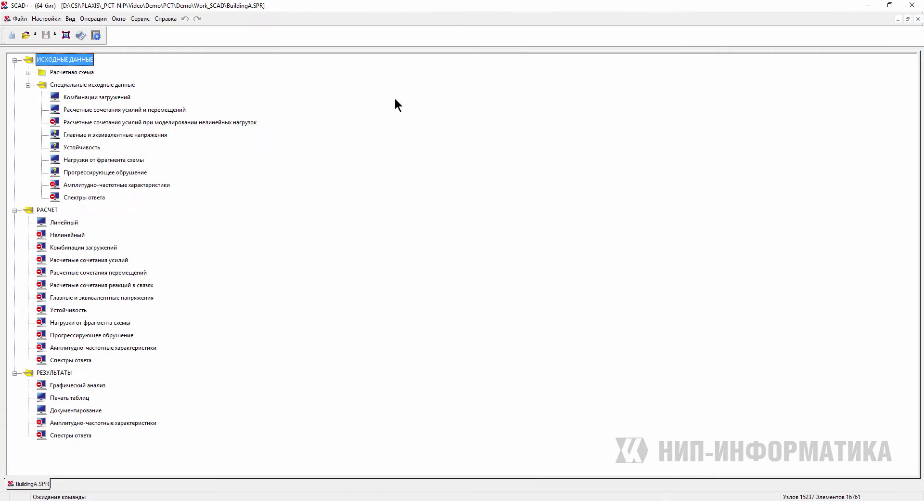
double_click(68, 74)
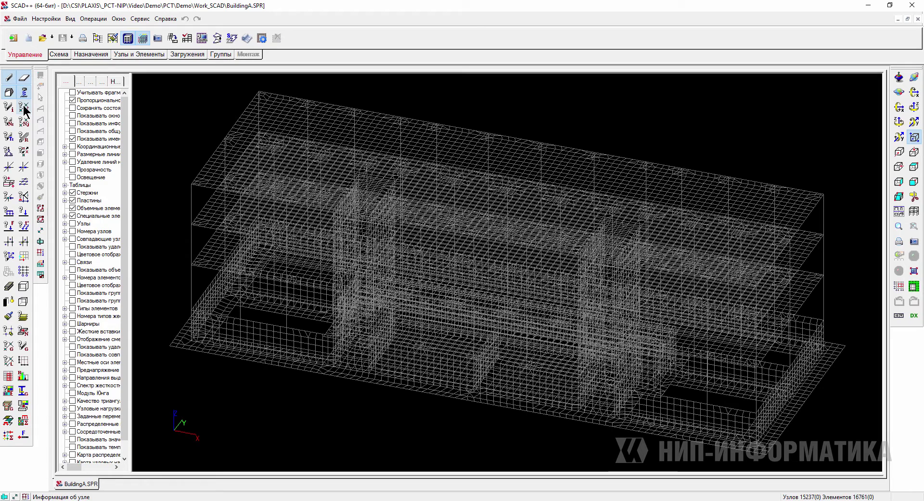
Select the foundation nodes of the building using the node group Фундамент-узлы.
click(221, 55)
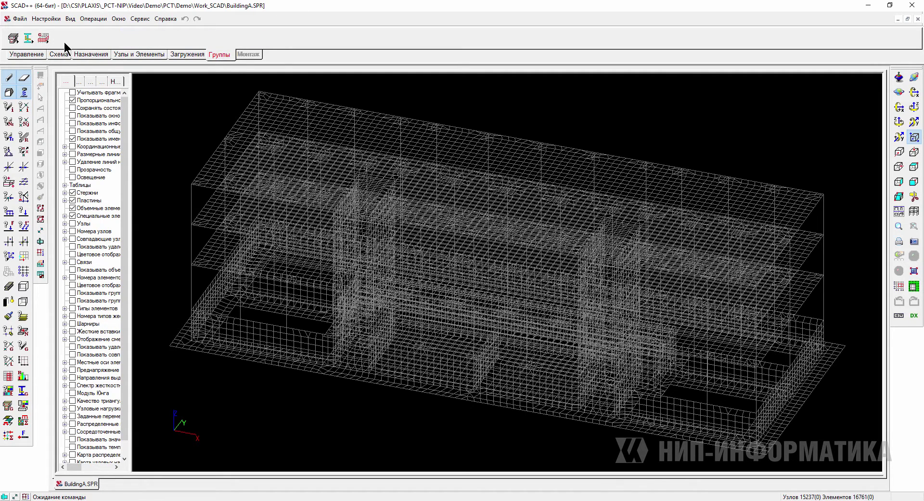
click(161, 38)
click(164, 54)
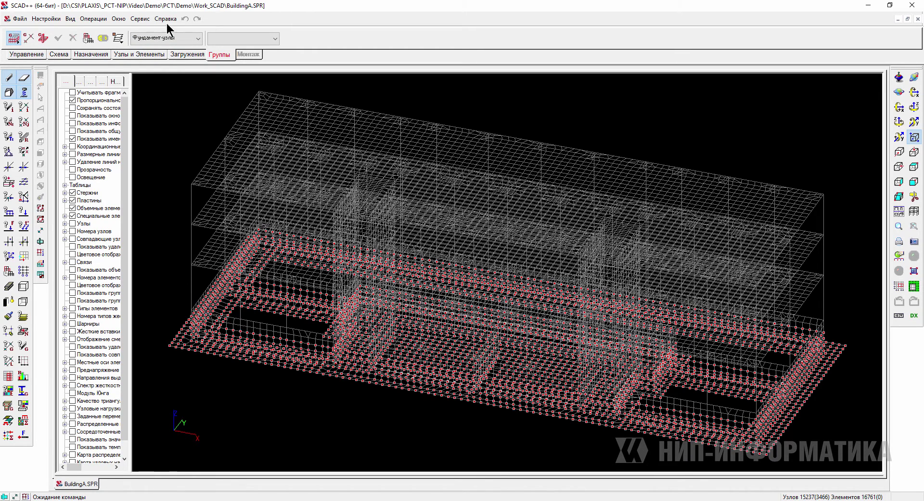
Add finite-stiffness constraints (element type 51) with X, Y and Z stiffness of 1 kN/m to the selected foundation nodes.
click(188, 55)
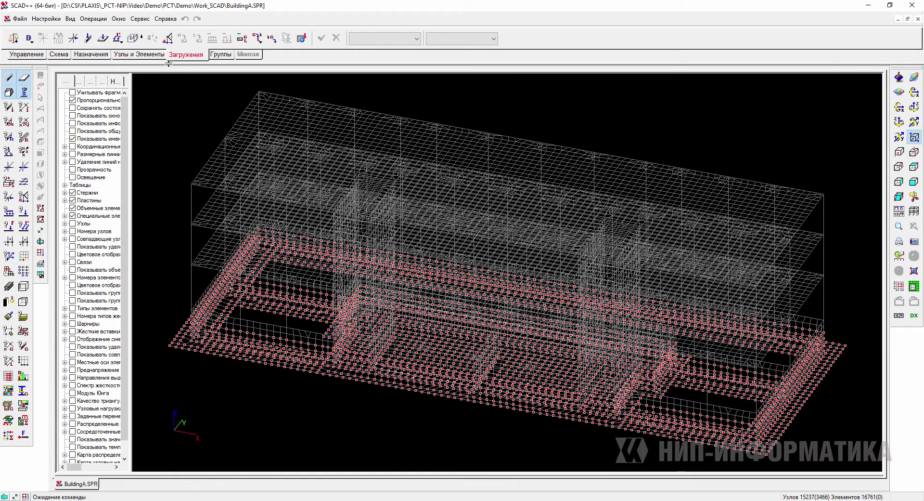
click(156, 57)
click(44, 39)
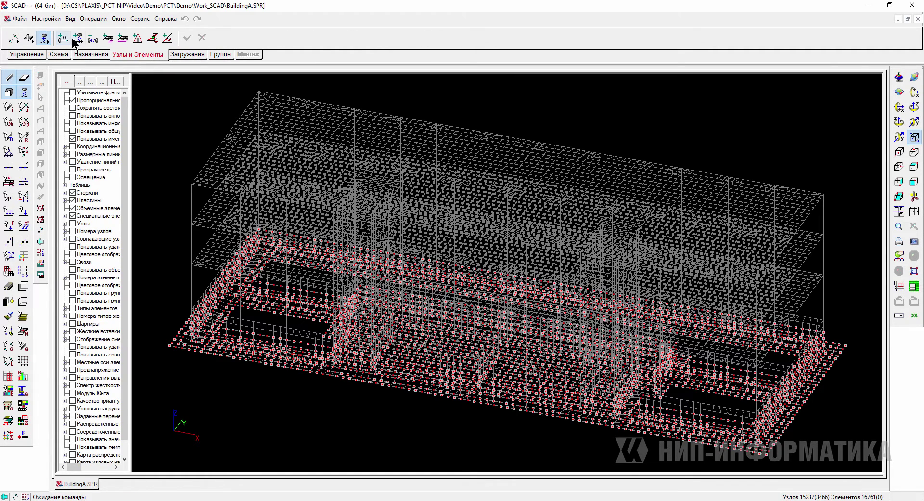
click(77, 38)
text(1)
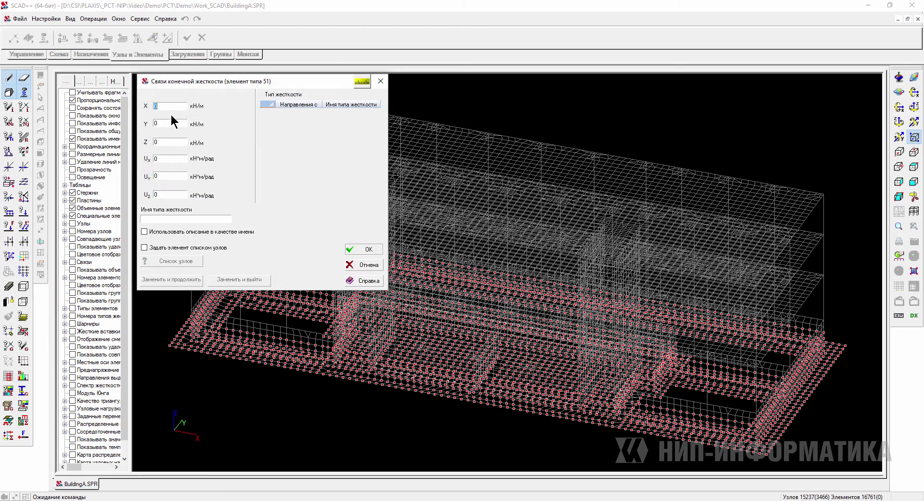
key(Tab)
text(1)
key(Tab)
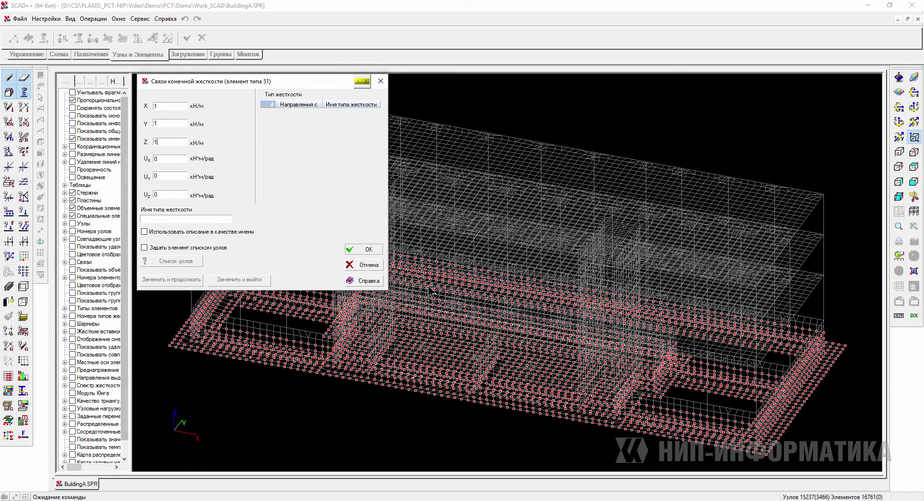
click(366, 249)
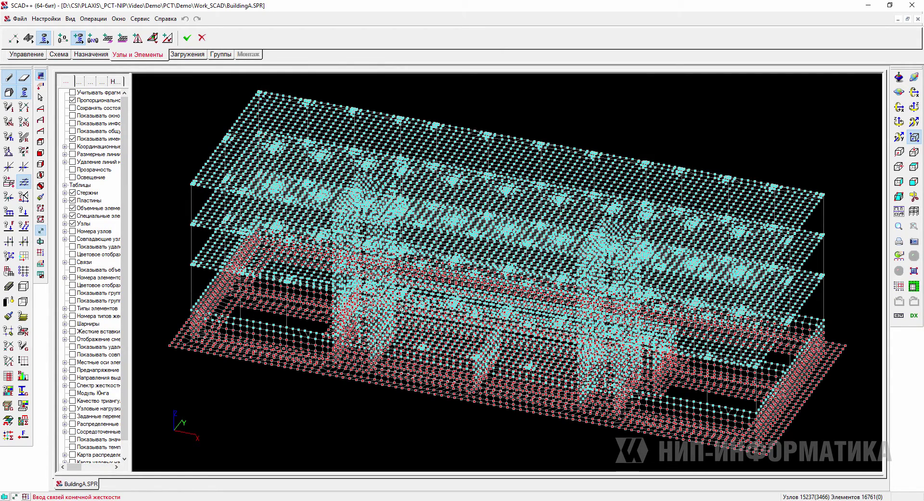
click(188, 38)
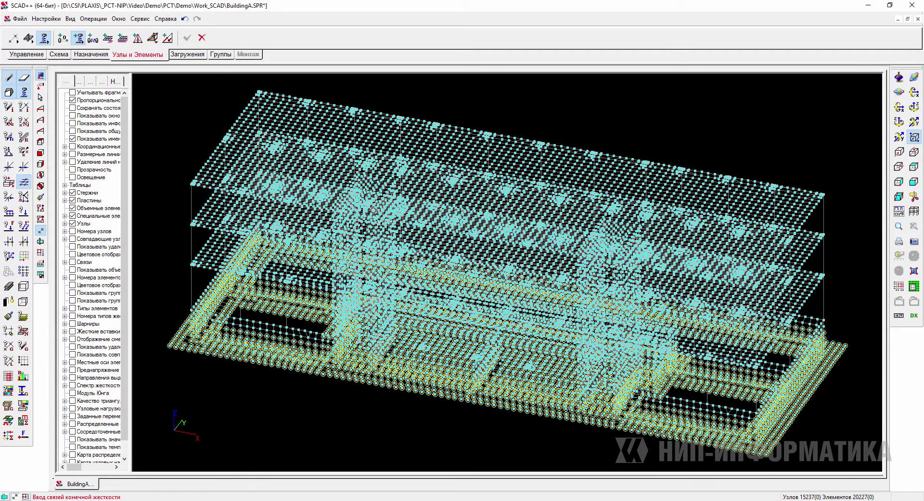
Return to the project tree, open the load combinations and create a new combination from the existing one.
click(27, 54)
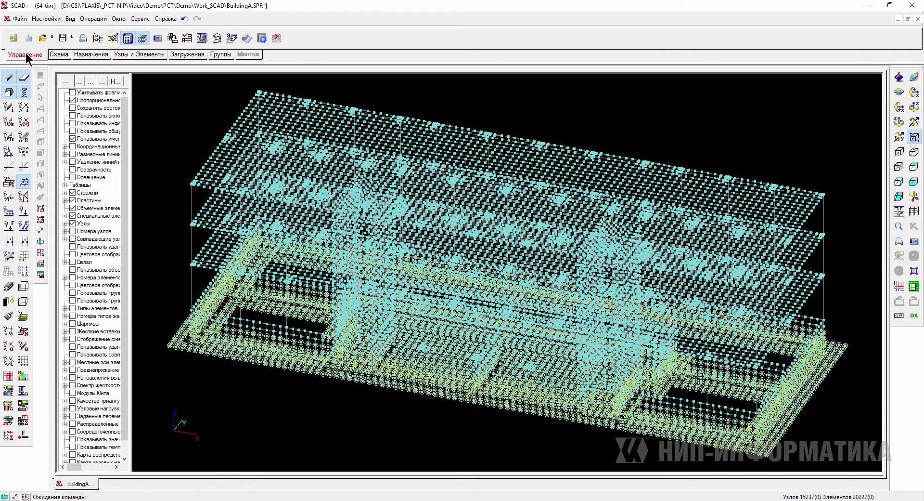
click(98, 38)
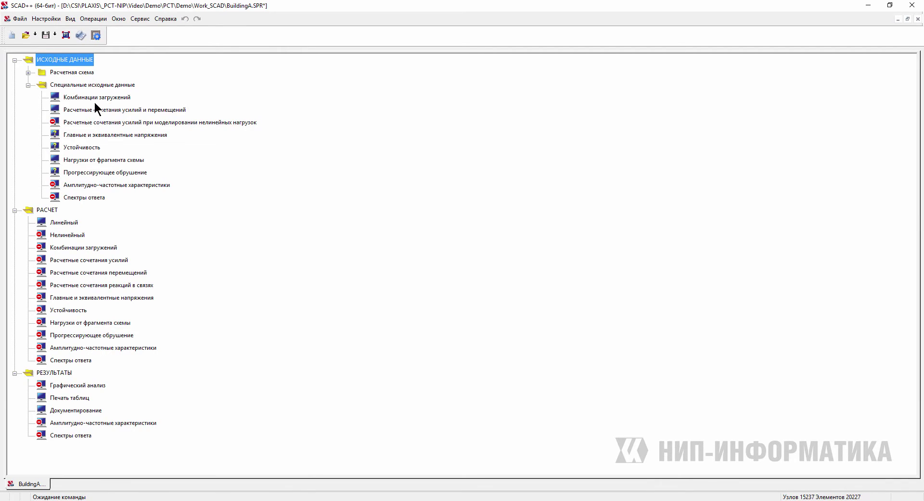
double_click(111, 97)
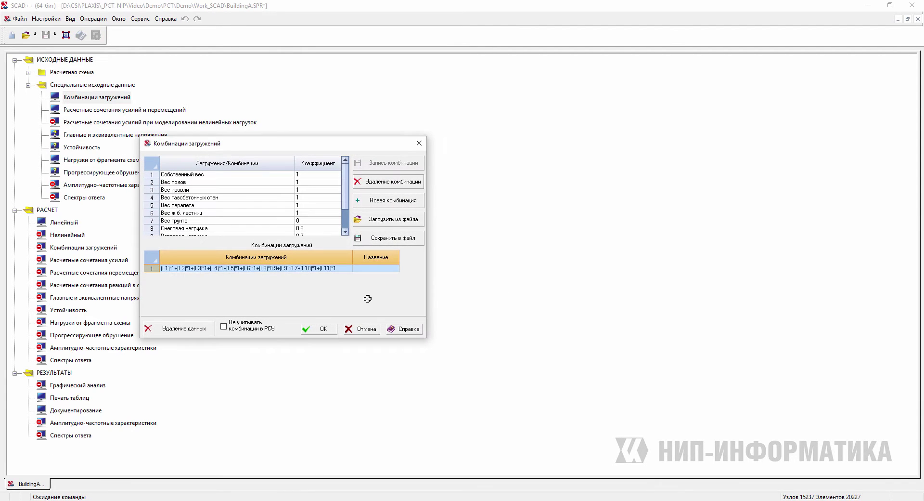
click(340, 268)
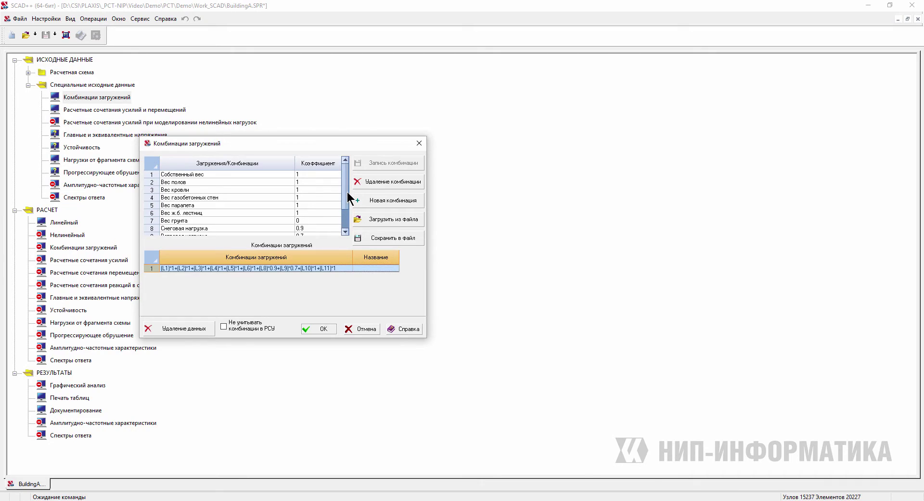
click(389, 205)
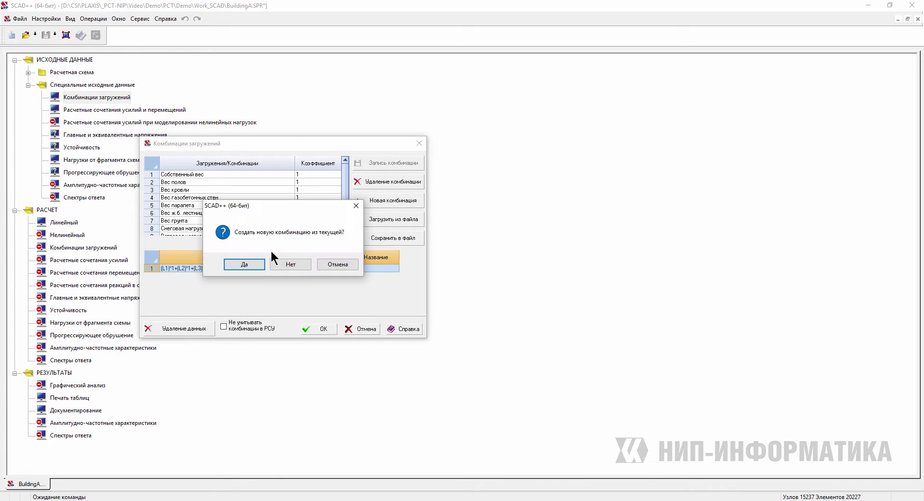
click(244, 264)
Set the snow load (Снеговая нагрузка) coefficient to 0 and wind load (Ветровая нагрузка) to 0.9 in the new combination, and save it.
drag(345, 197, 344, 219)
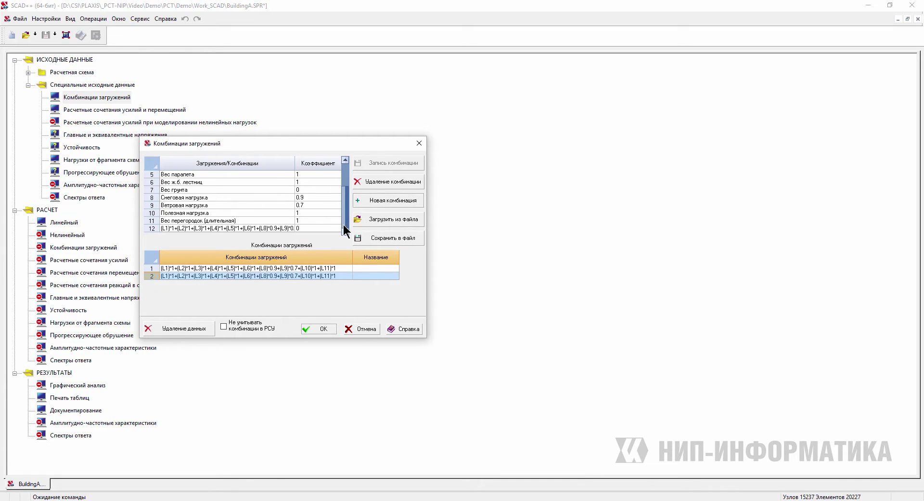
click(300, 213)
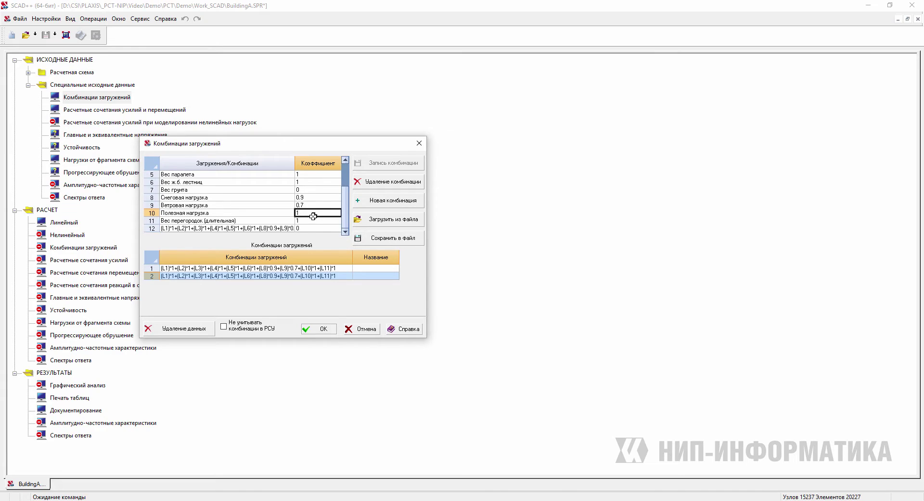
click(315, 200)
text(0)
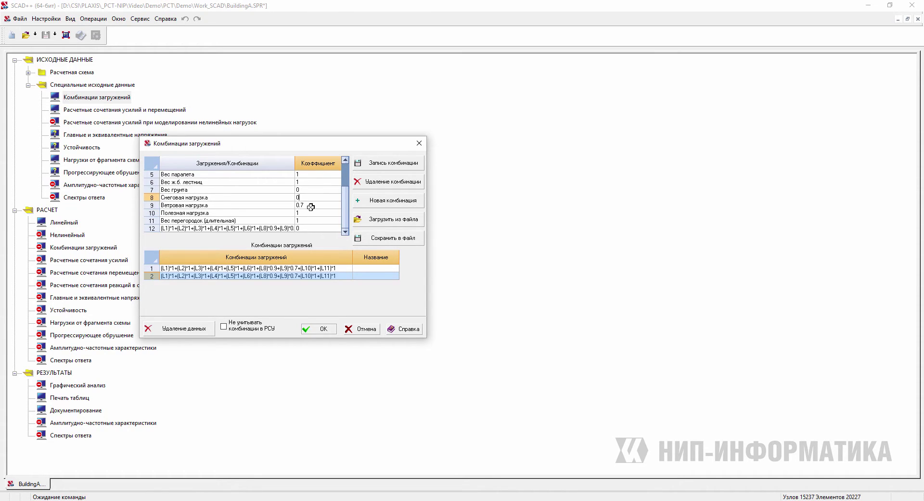
click(309, 206)
text(0.9)
key(Return)
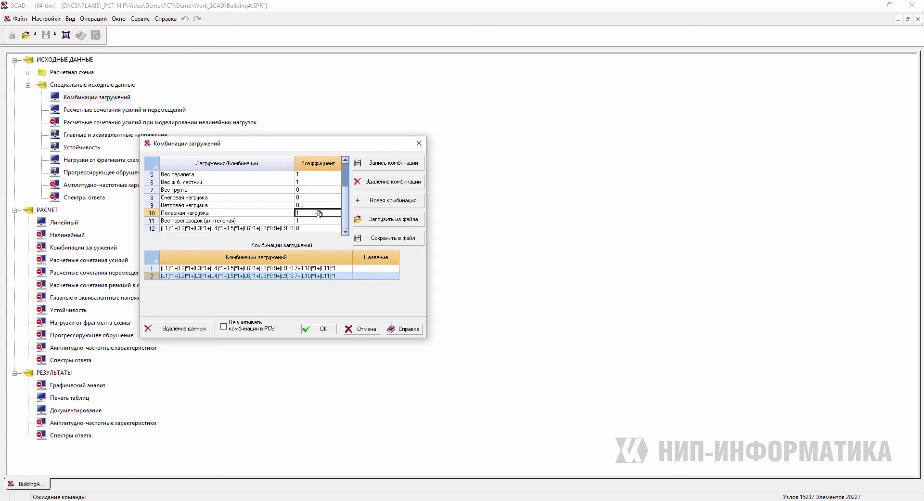
click(393, 164)
click(315, 329)
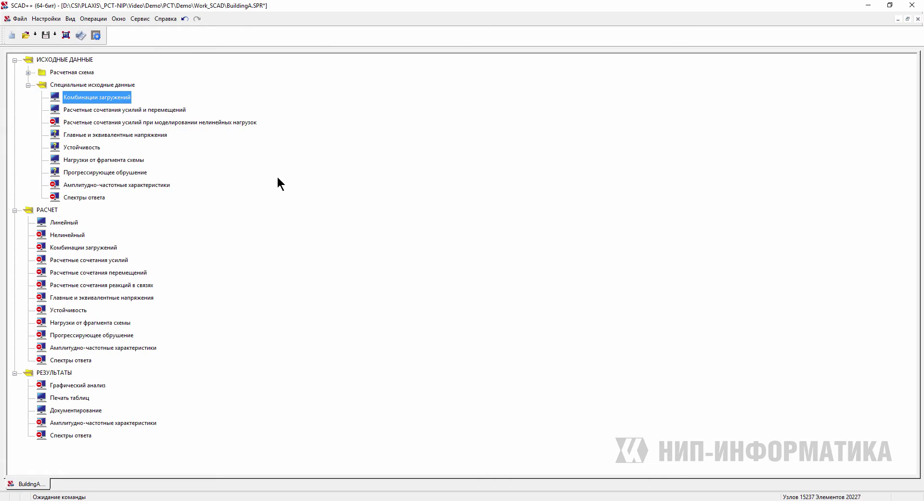
Save the working SCAD project and close both SCAD++ and PLAXIS 3D.
click(47, 35)
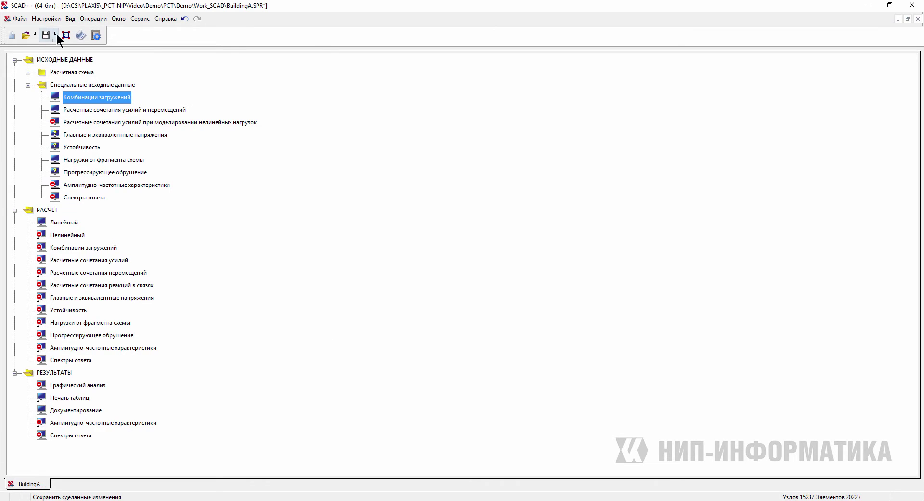
click(916, 6)
click(454, 276)
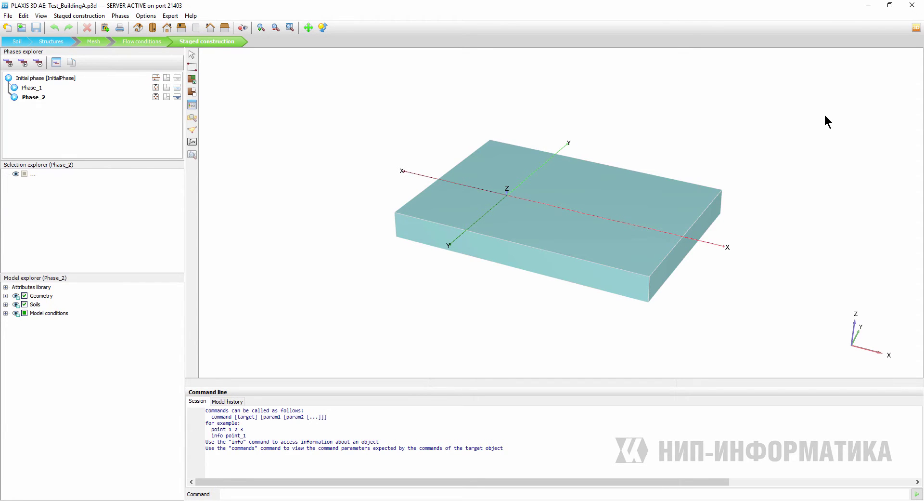
click(913, 7)
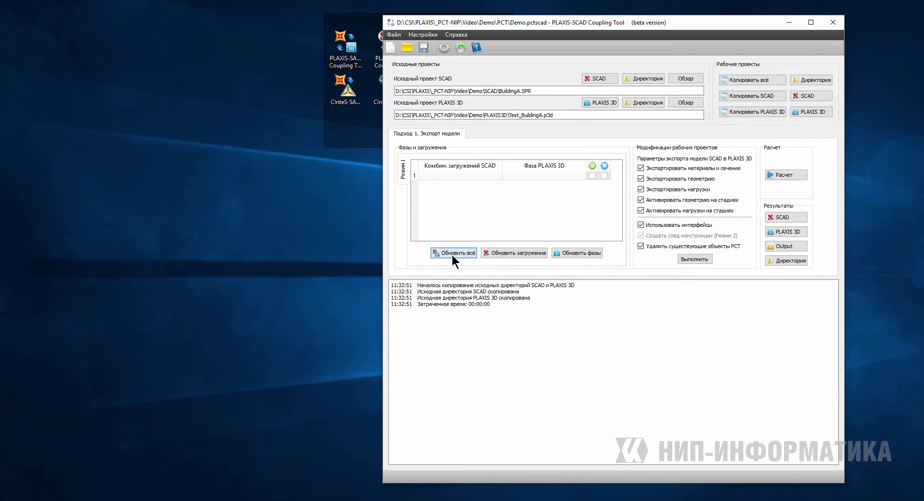
Refresh all load combinations and phases in PLAXIS-SCAD Coupling Tool and assign combination C1 to Phase_1.
click(452, 254)
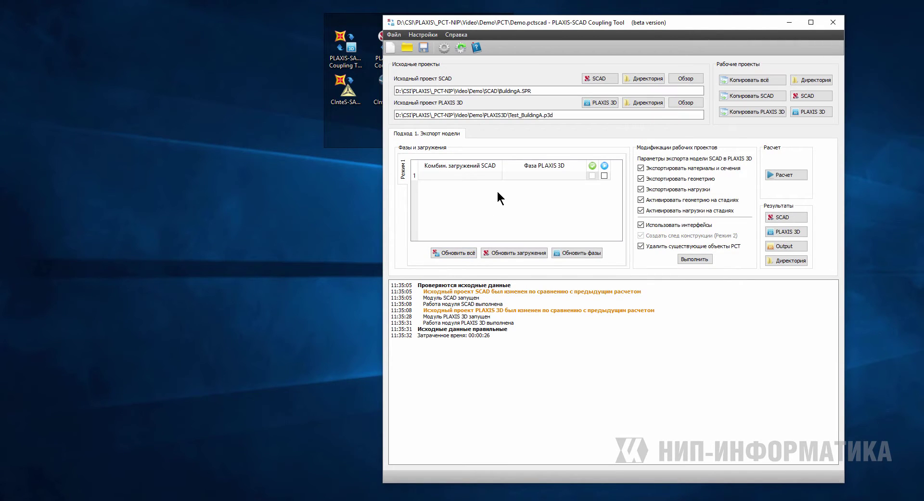
click(490, 177)
click(490, 176)
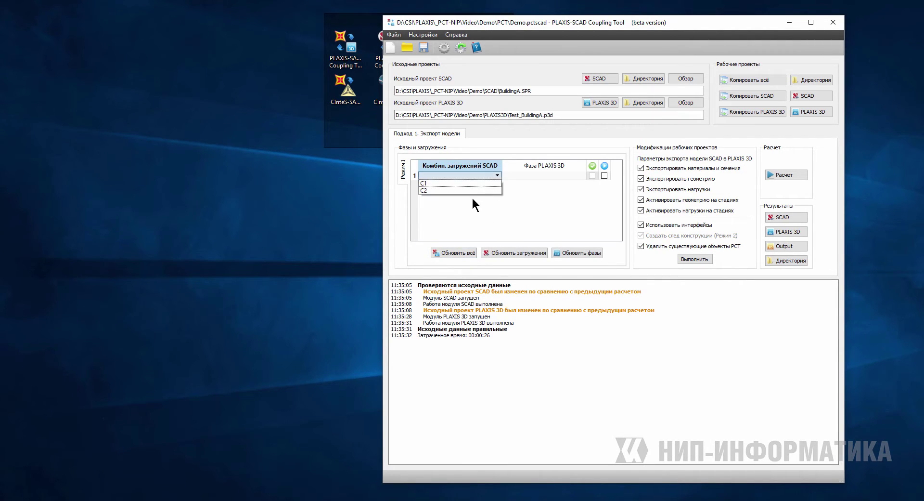
click(453, 185)
click(543, 175)
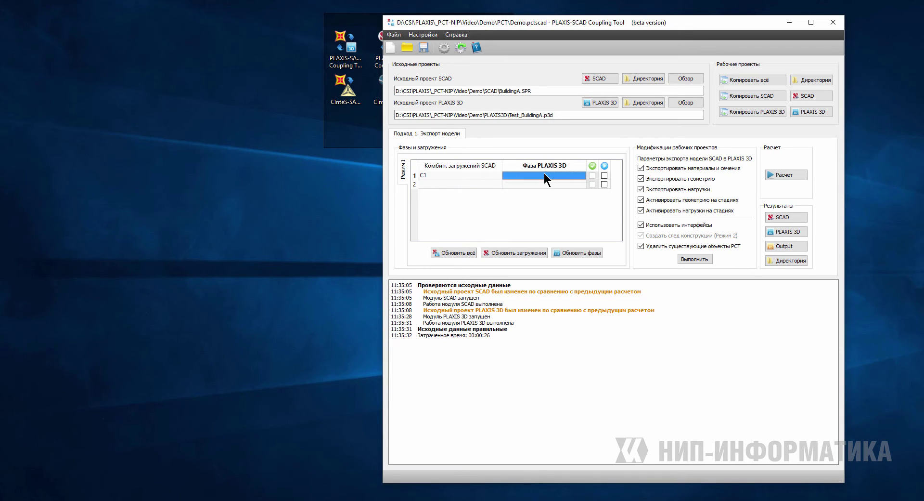
click(541, 175)
click(529, 184)
Assign SCAD load combination C2 to PLAXIS 3D phase Phase_2 in the second row.
click(462, 184)
click(462, 184)
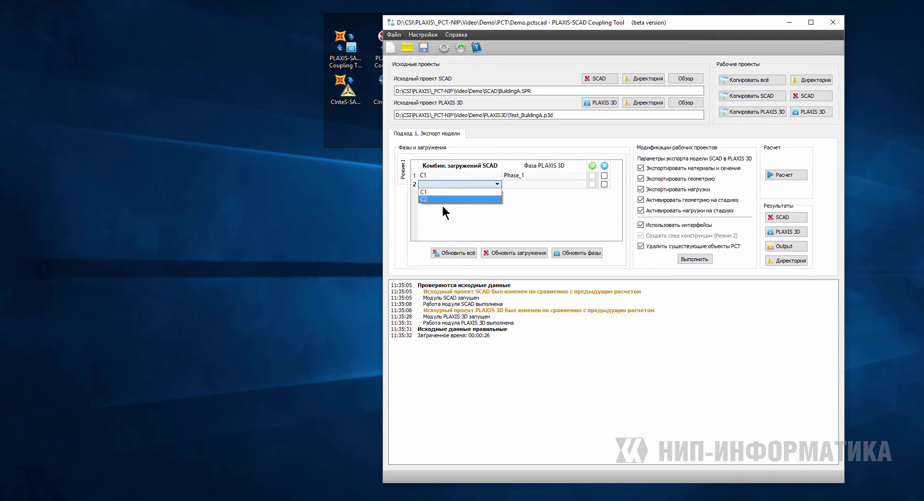
click(442, 203)
click(559, 184)
click(559, 184)
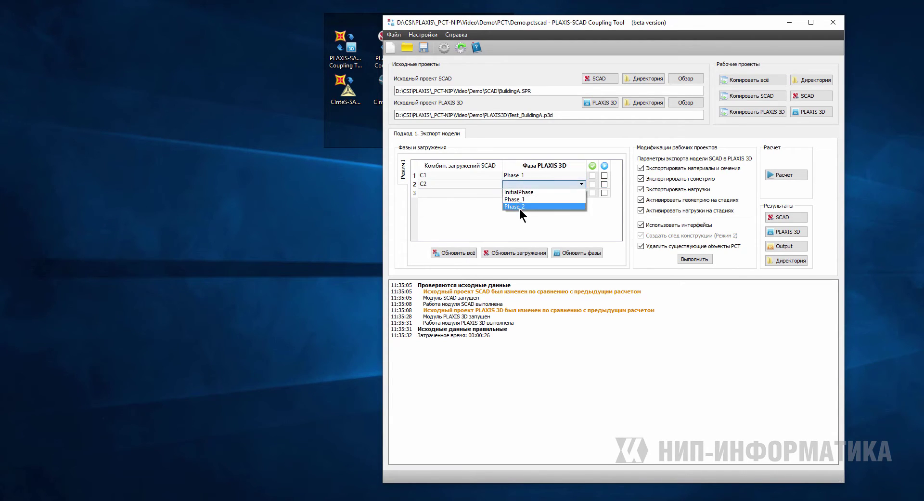
click(520, 207)
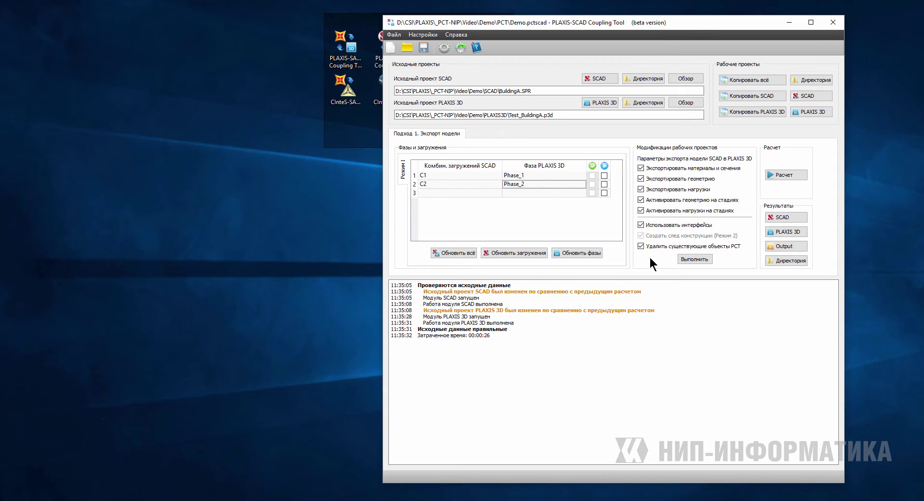
Run the modification of the working projects and hide the local axes in PLAXIS 3D during the model export.
click(691, 259)
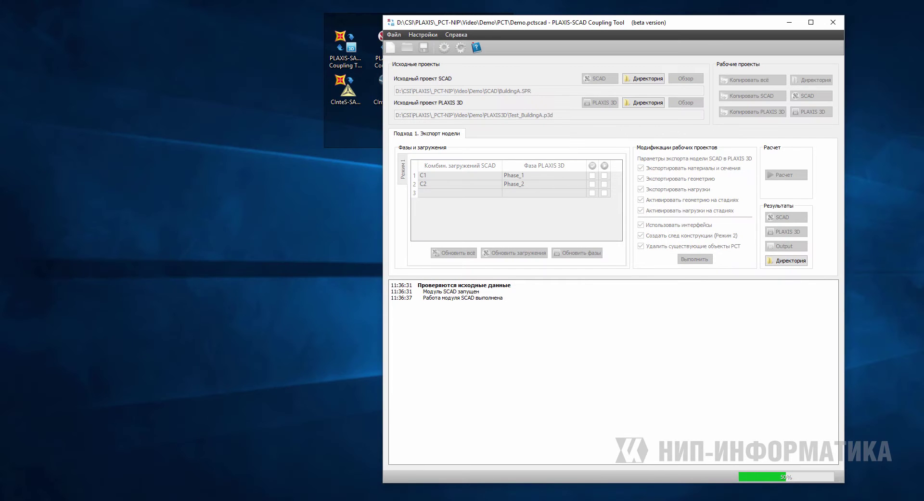
mouse_move(530, 500)
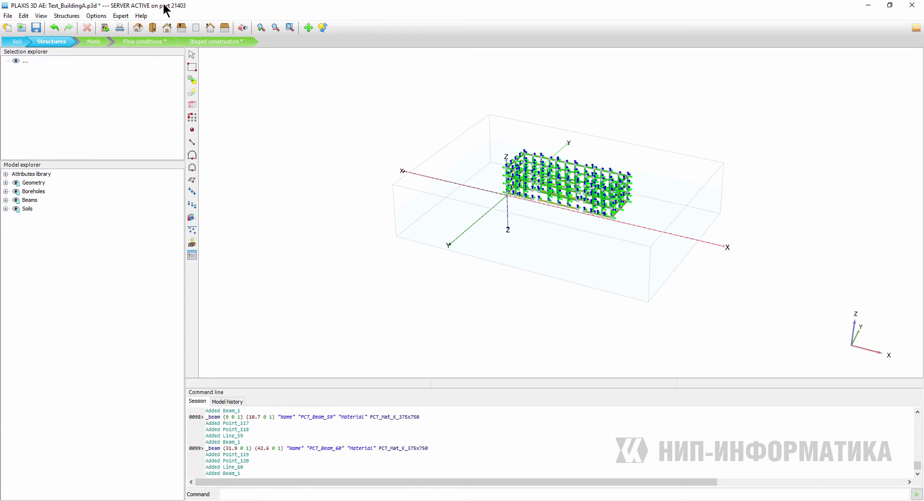
click(96, 17)
click(122, 70)
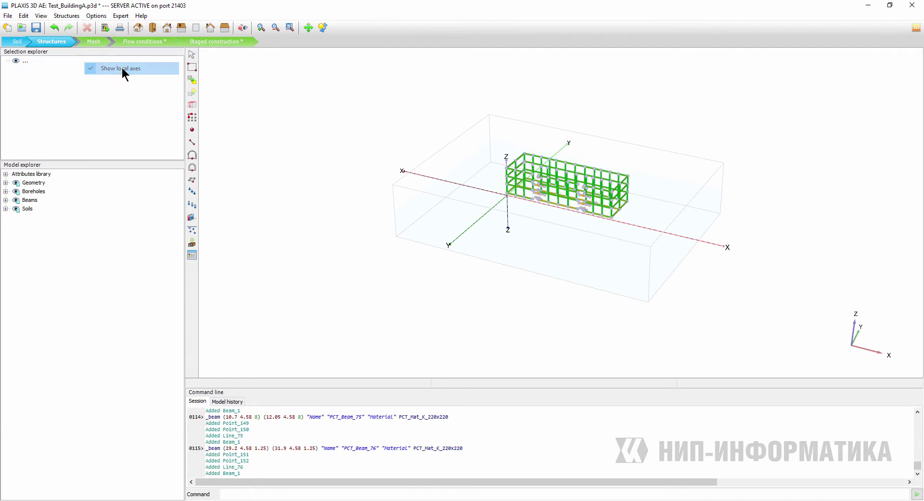
scroll(602, 171, up, 2)
scroll(603, 166, up, 2)
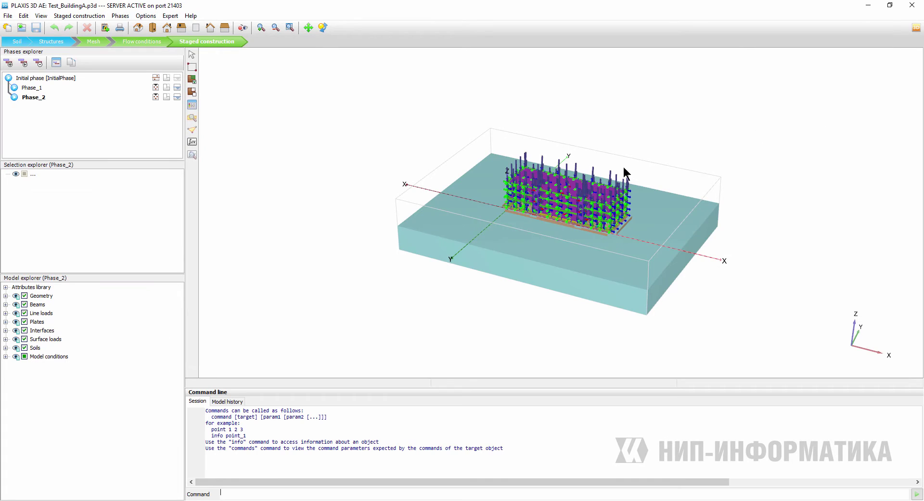
Hide the local axes of the exported building in the Staged construction mode and inspect its plates, beams and loads.
click(146, 16)
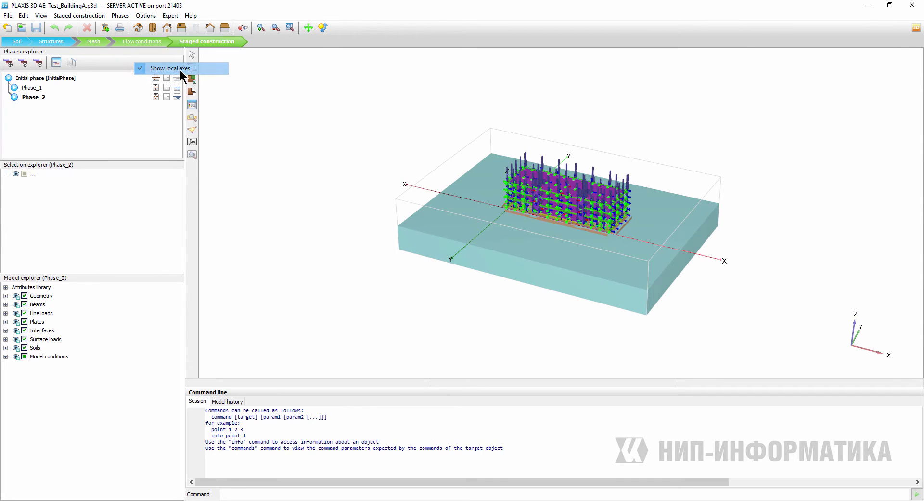
click(582, 204)
scroll(582, 204, up, 5)
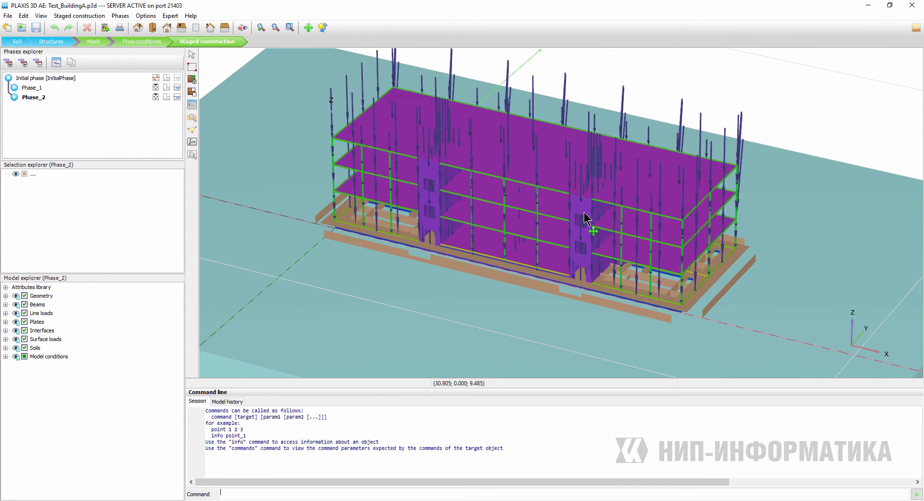
Switch to the Mesh mode and hide the soil volumes to expose the building's foundation.
click(93, 41)
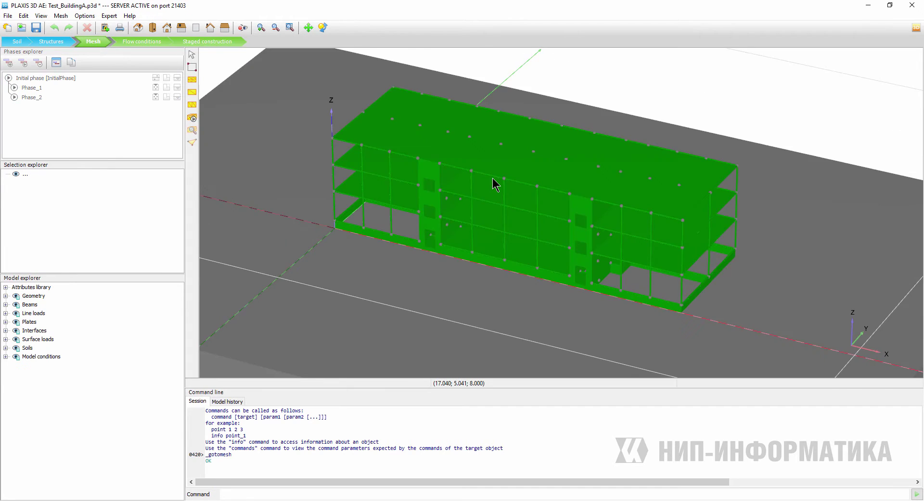
scroll(493, 182, down, 3)
scroll(576, 272, up, 1)
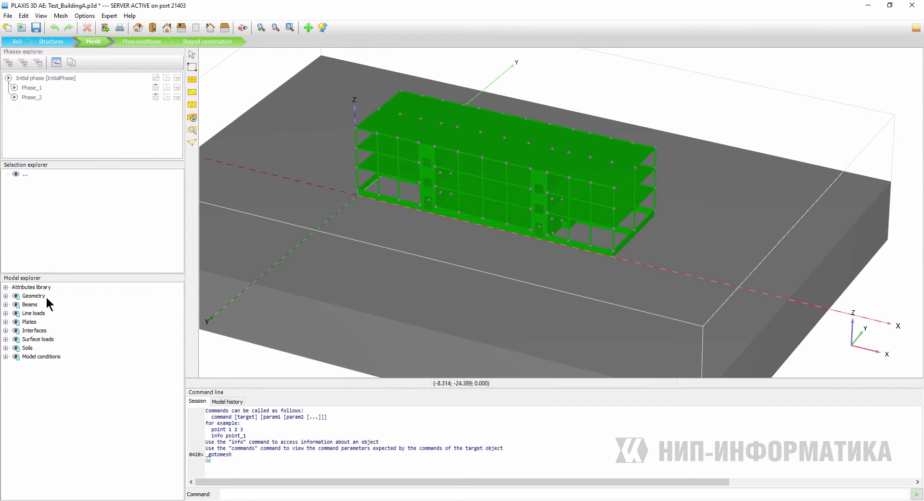
click(6, 295)
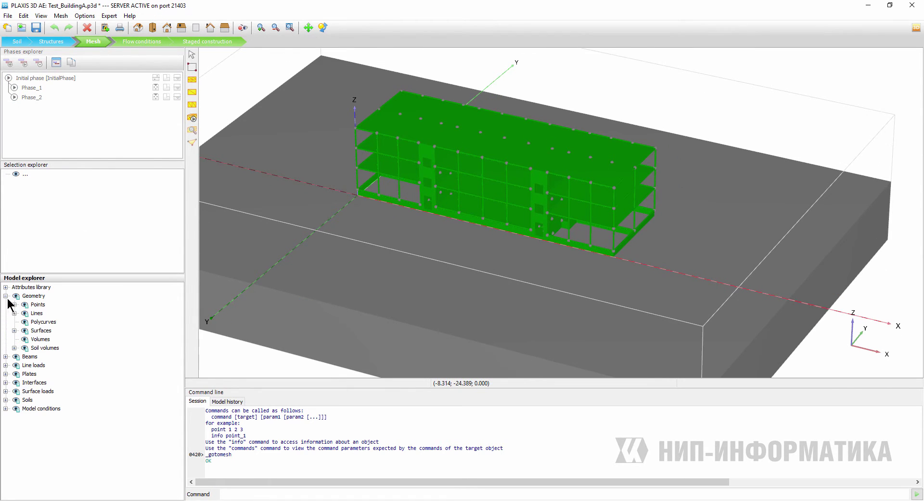
click(25, 348)
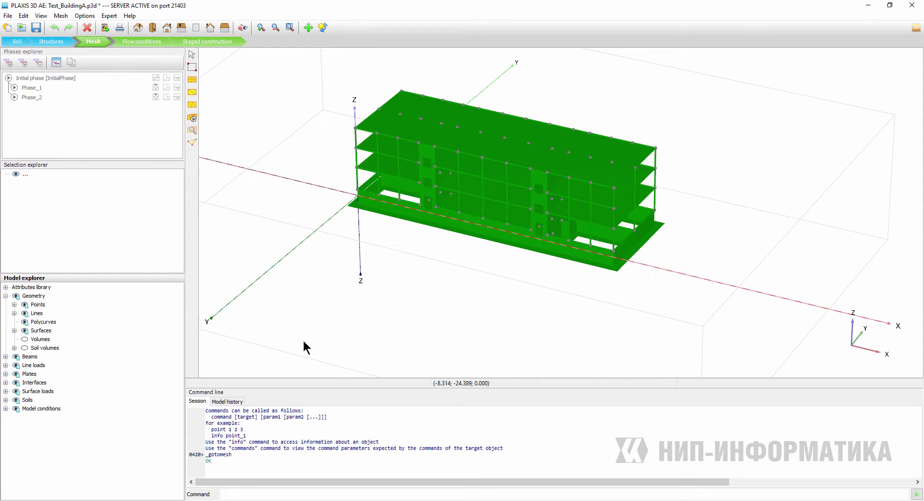
Select the building's below-ground foundation plates in a side view of the model.
drag(599, 264, 632, 239)
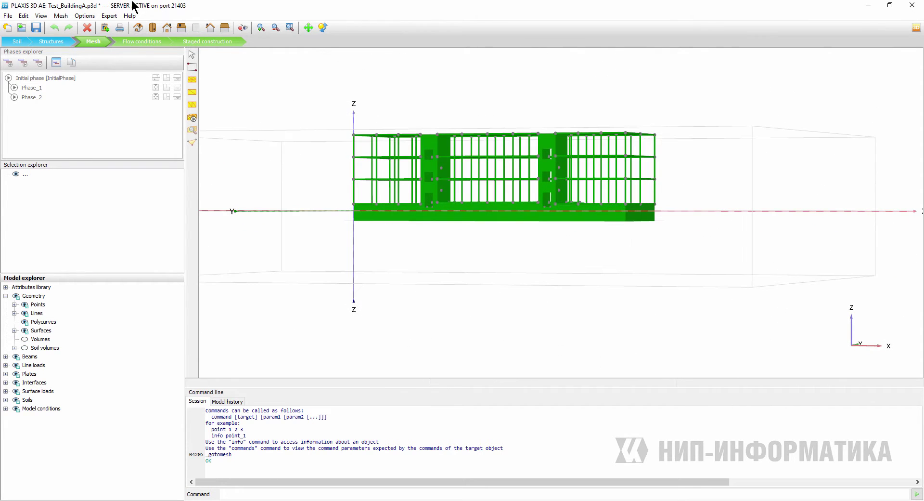
click(185, 28)
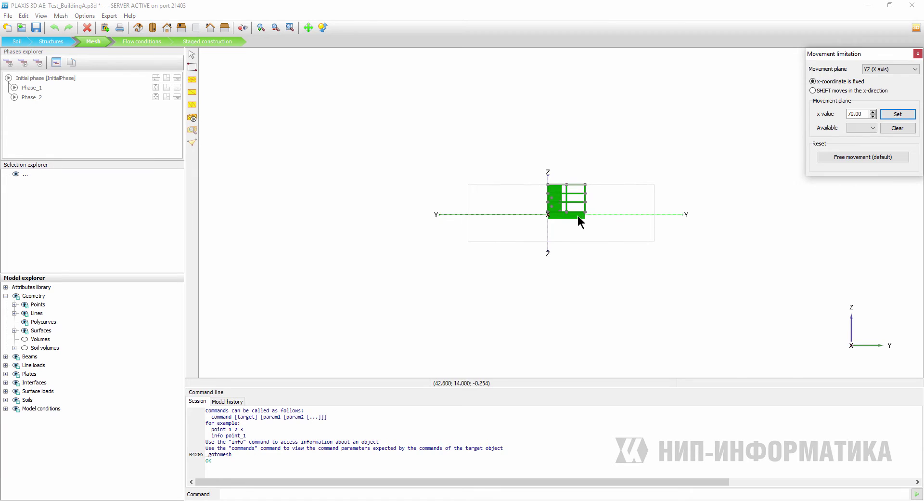
scroll(382, 226, up, 8)
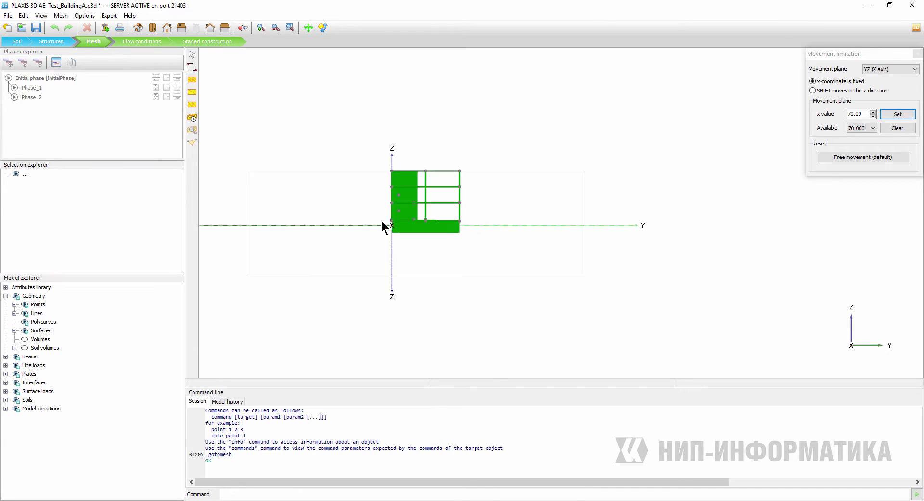
scroll(429, 222, up, 3)
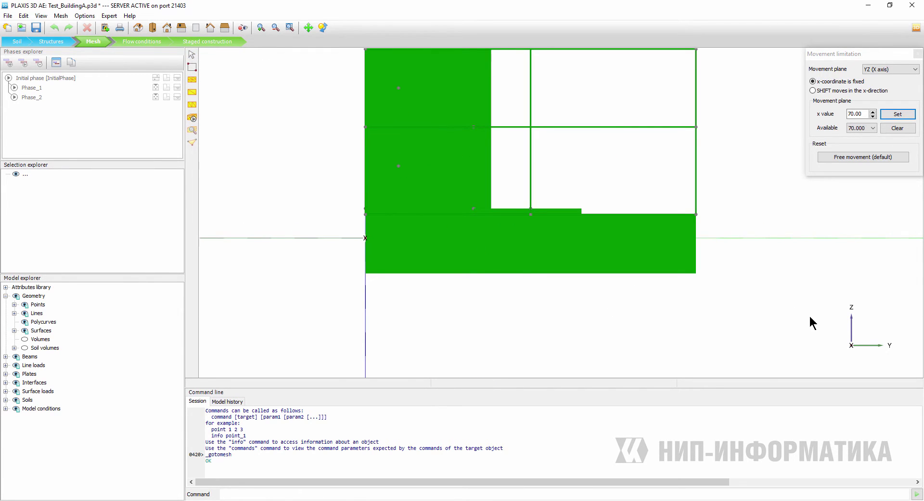
drag(805, 322, 261, 208)
click(193, 71)
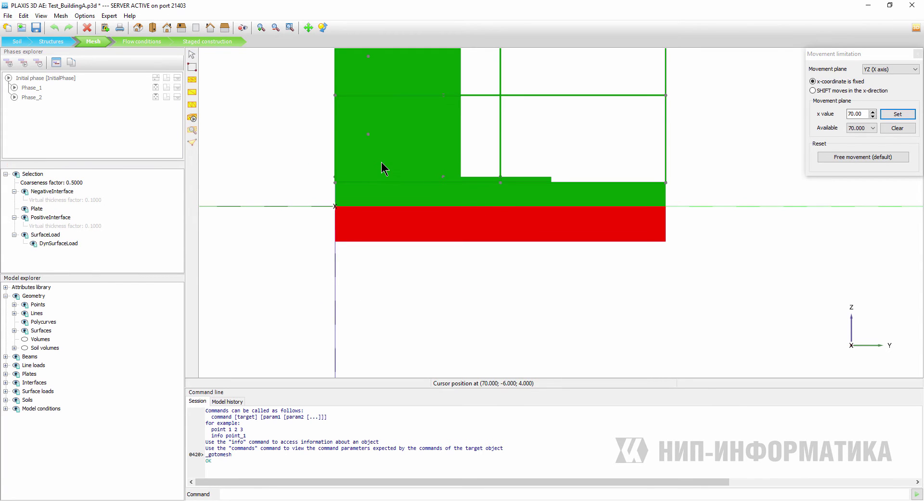
drag(381, 161, 516, 199)
scroll(563, 219, down, 5)
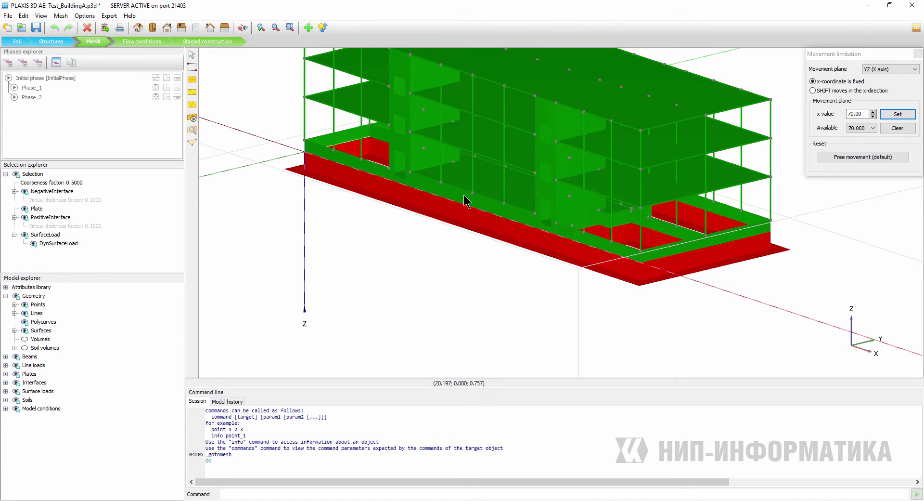
drag(591, 261, 584, 262)
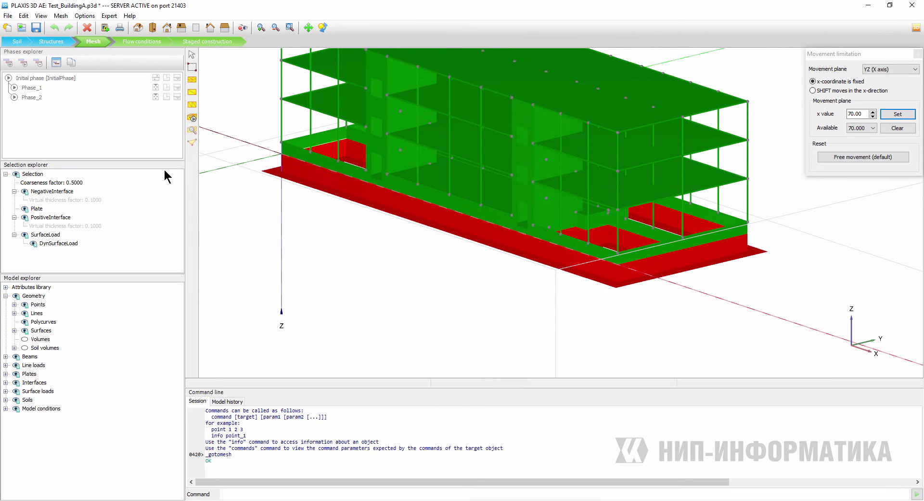
Lower the coarseness factor of the selected foundation plates and clear the selection.
click(76, 182)
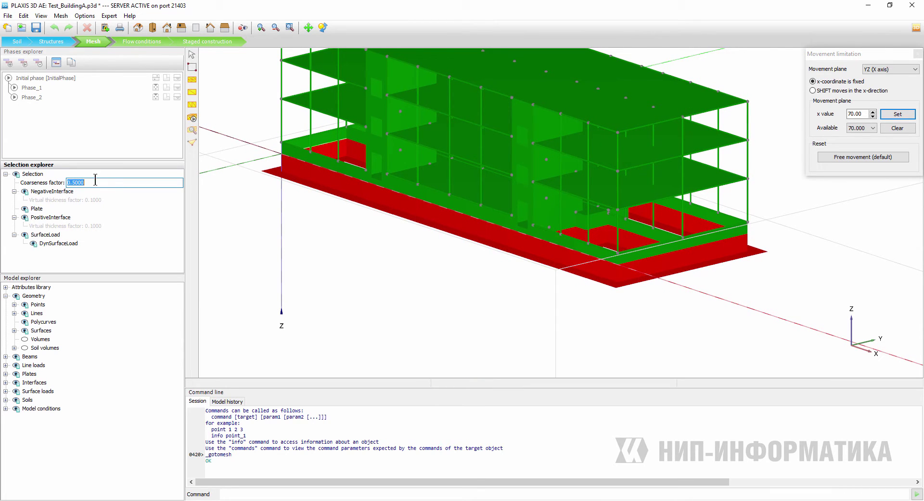
click(73, 182)
text(2)
key(Return)
click(237, 194)
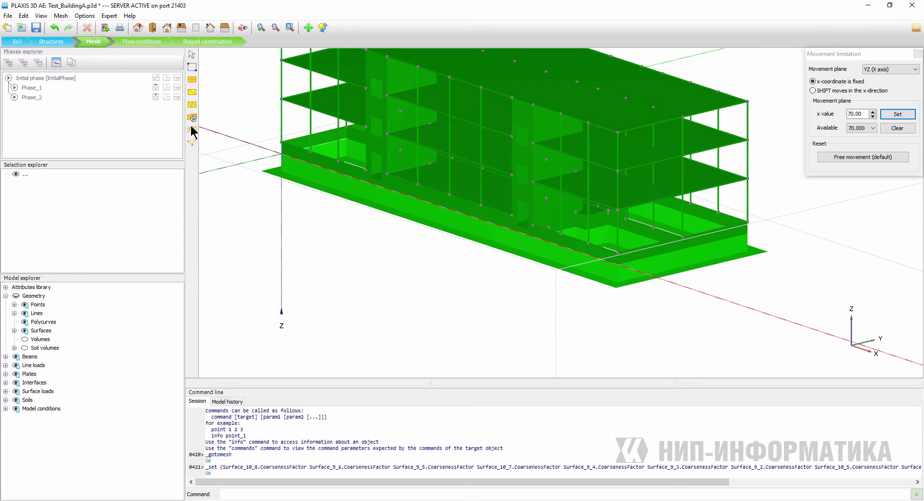
Generate the mesh with a Fine element distribution and enhanced mesh refinements.
click(193, 117)
click(507, 203)
click(499, 237)
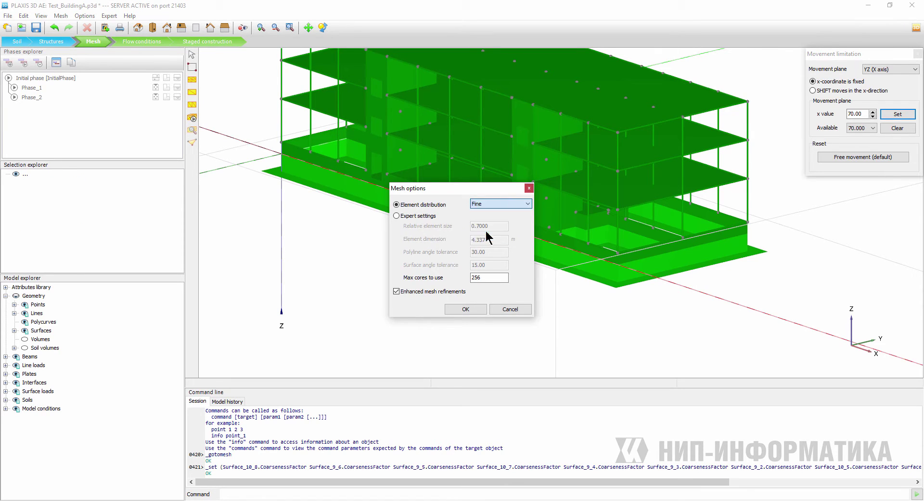
click(462, 309)
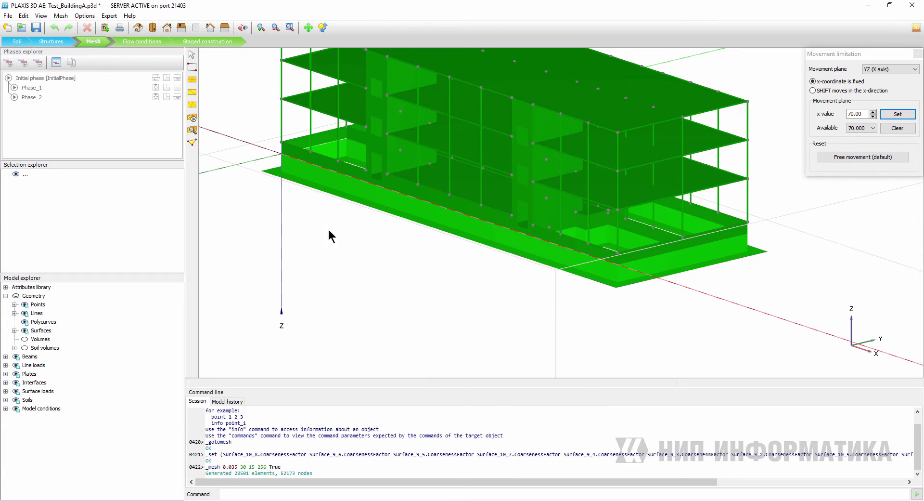
Open the generated mesh in PLAXIS Output in a maximized window and hide the soils.
click(195, 130)
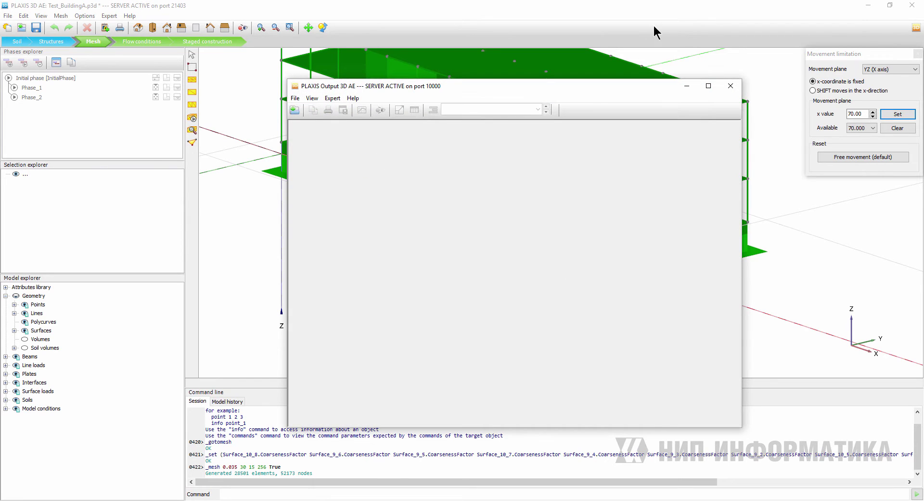
click(709, 87)
drag(460, 164, 1, 75)
click(32, 102)
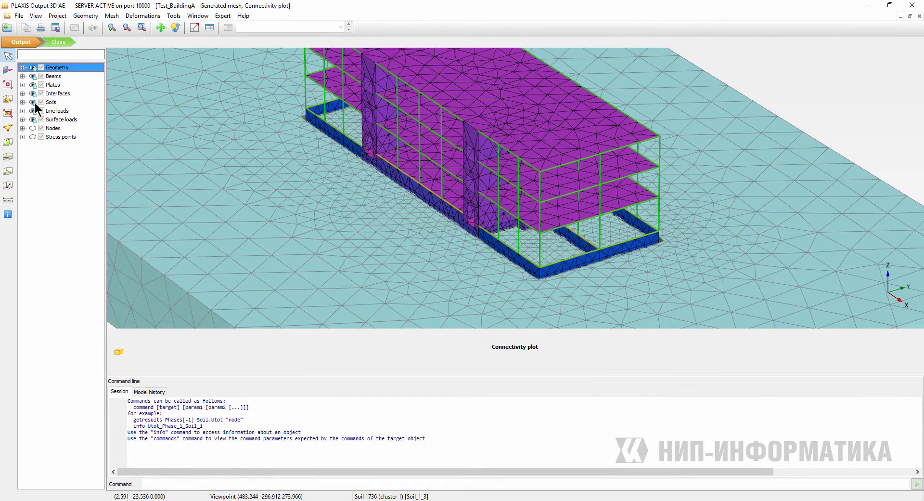
Examine the mesh of the foundation interfaces from the building's corner, underside and long side.
scroll(634, 242, up, 5)
drag(635, 241, 364, 178)
scroll(221, 223, up, 2)
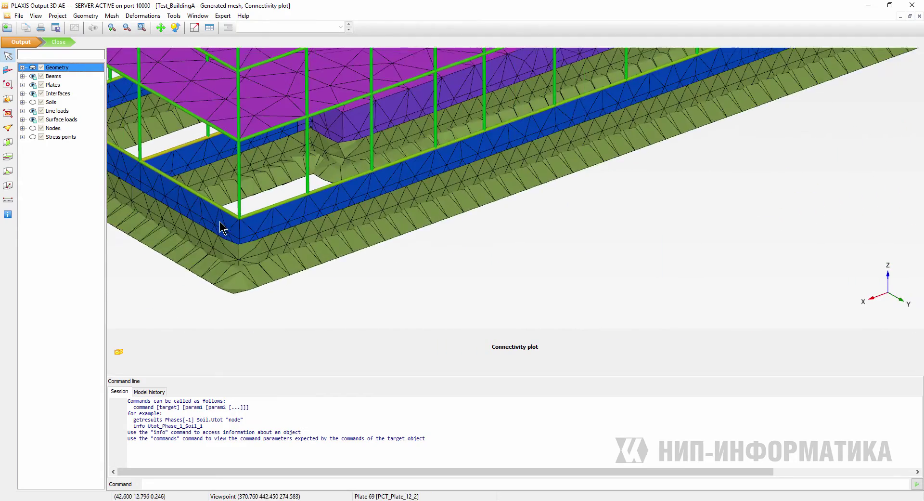
scroll(289, 233, up, 2)
scroll(326, 238, down, 1)
scroll(352, 152, up, 4)
scroll(351, 152, down, 5)
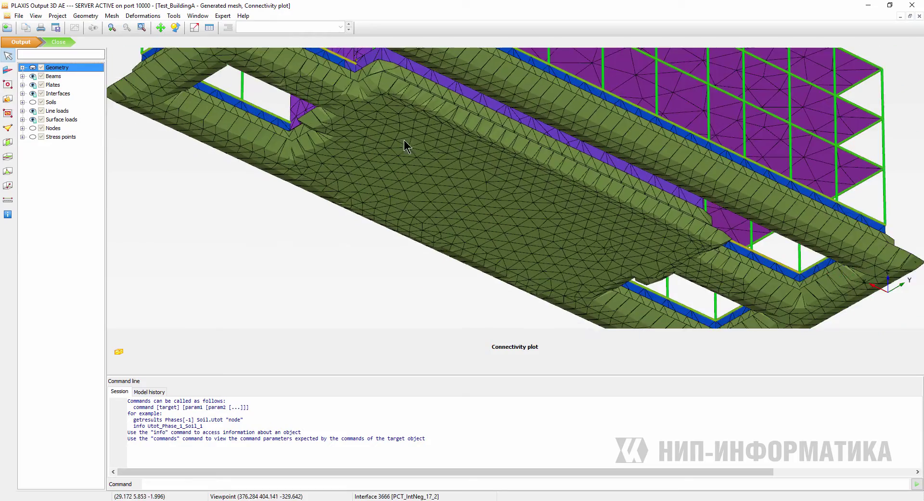
drag(427, 136, 362, 222)
scroll(377, 193, up, 3)
scroll(378, 193, down, 3)
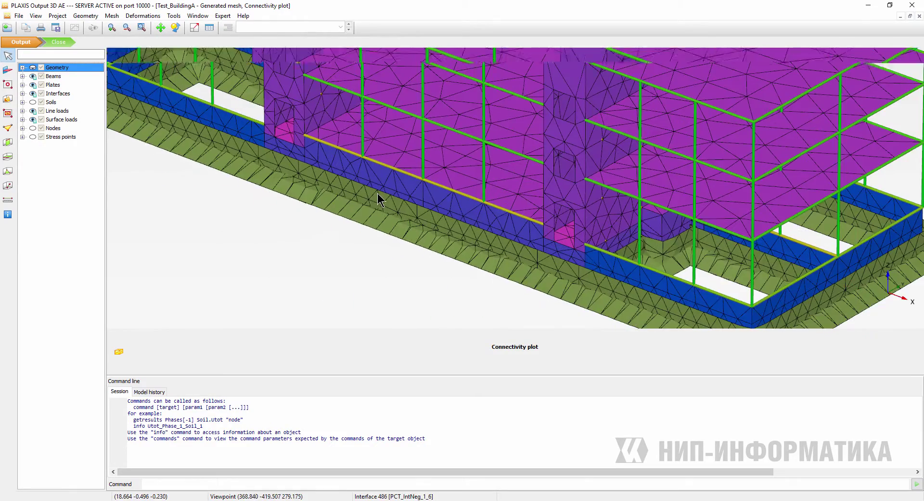
Hide the interfaces, inspect the mesh of the foundation slab and walls, and close the mesh output.
click(33, 93)
scroll(623, 277, down, 2)
drag(623, 277, 610, 173)
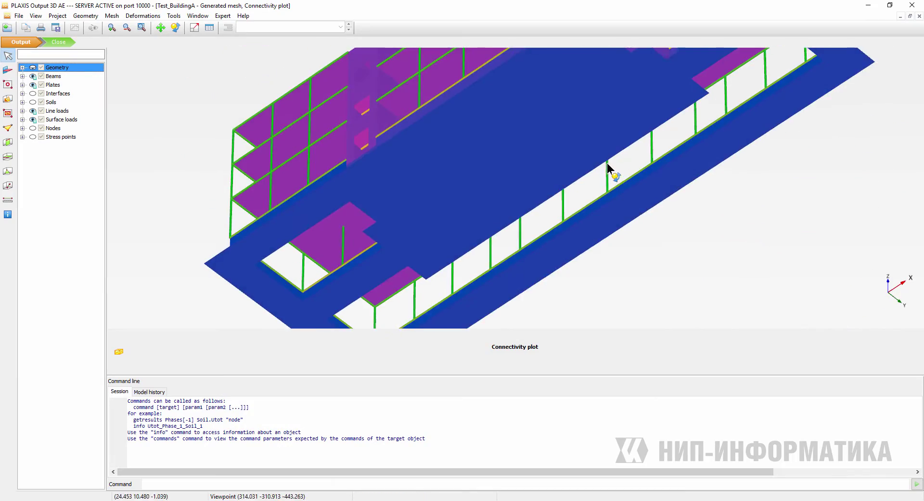
scroll(503, 173, up, 6)
scroll(472, 171, down, 6)
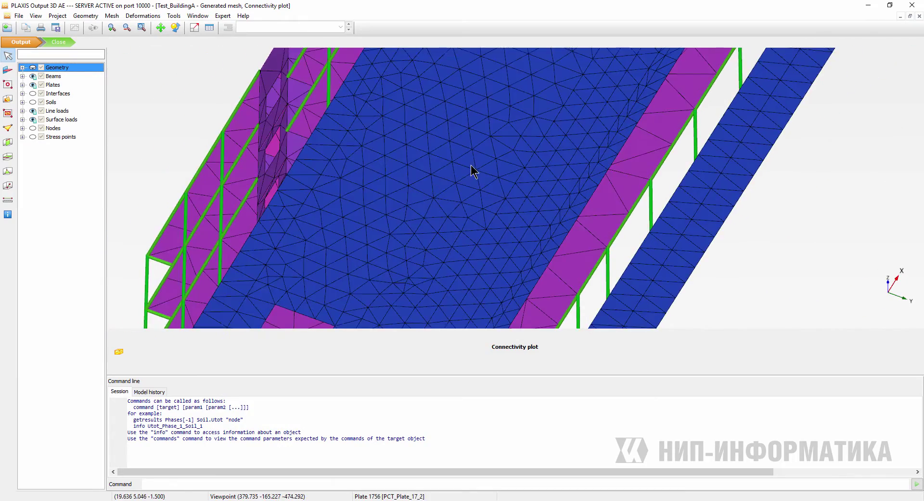
drag(479, 158, 526, 257)
scroll(553, 269, up, 5)
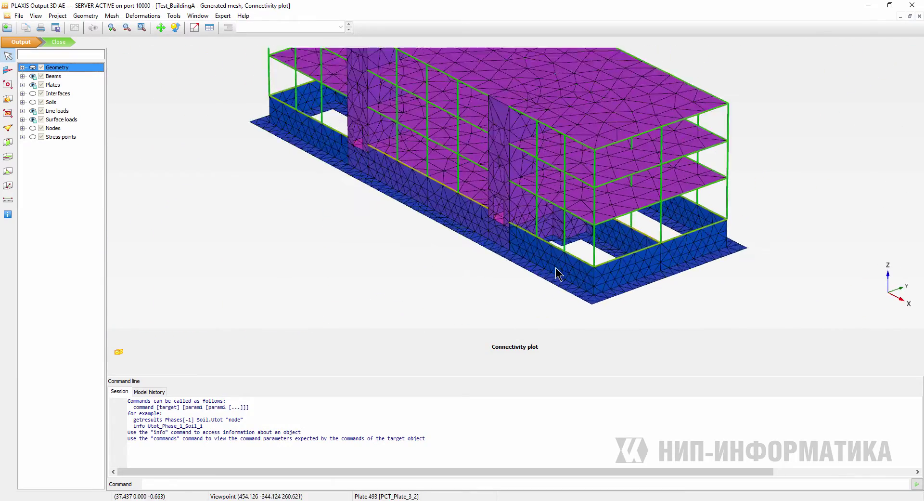
scroll(594, 246, down, 2)
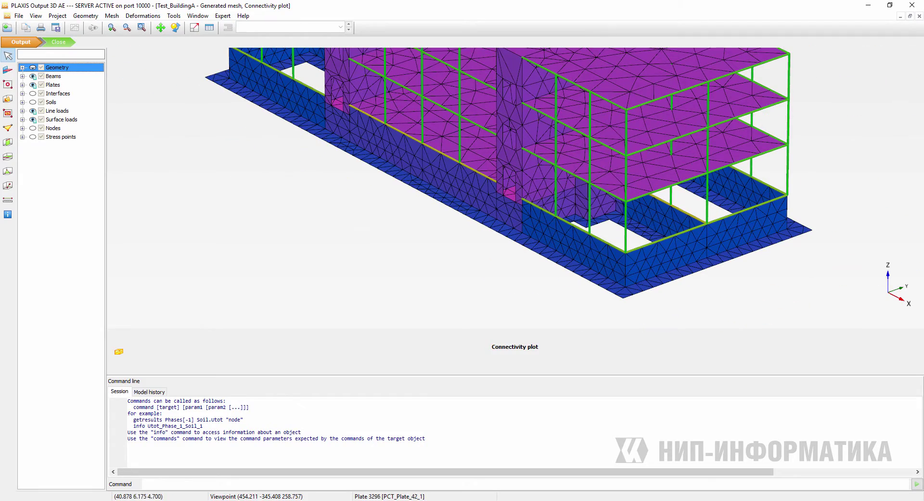
click(912, 4)
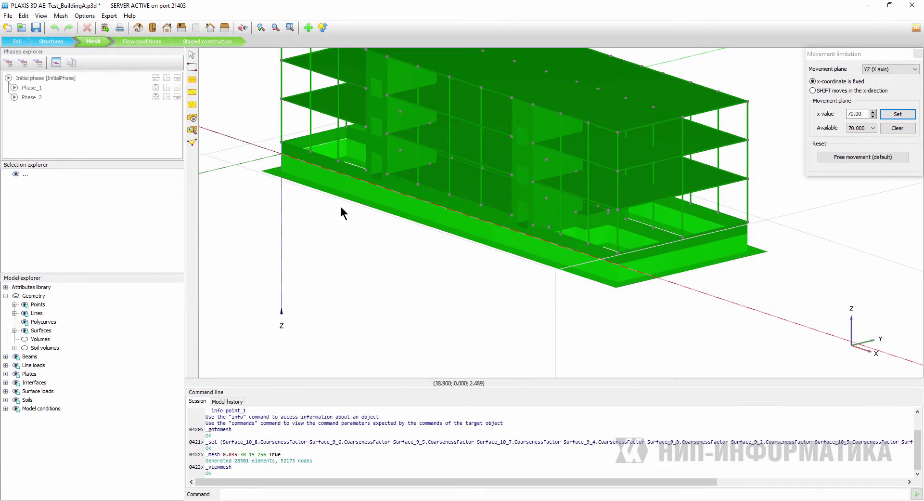
Switch to the Staged construction mode and hide the lines, volumes and surfaces while keeping the soil volumes displayed.
click(192, 42)
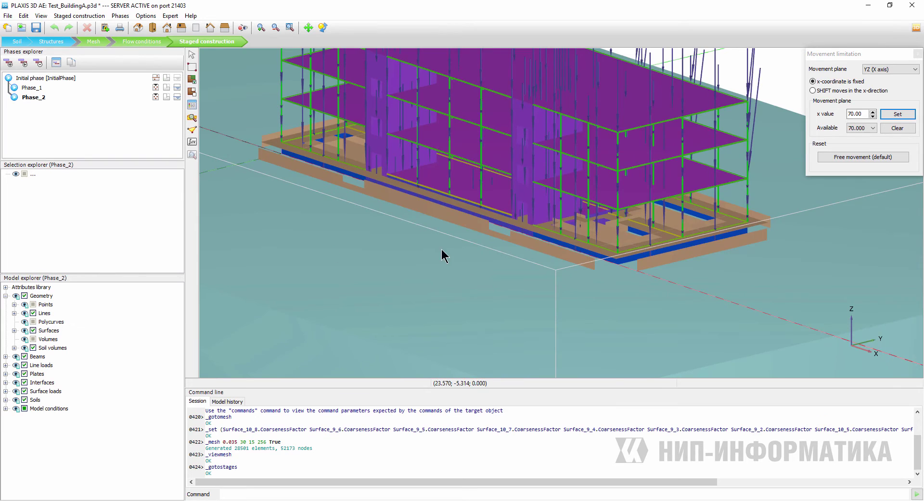
scroll(443, 251, down, 4)
scroll(478, 252, up, 1)
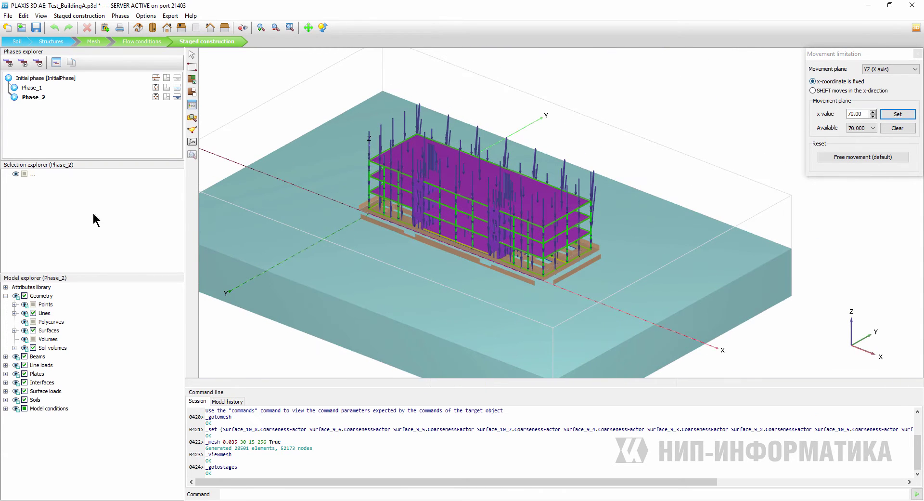
click(24, 339)
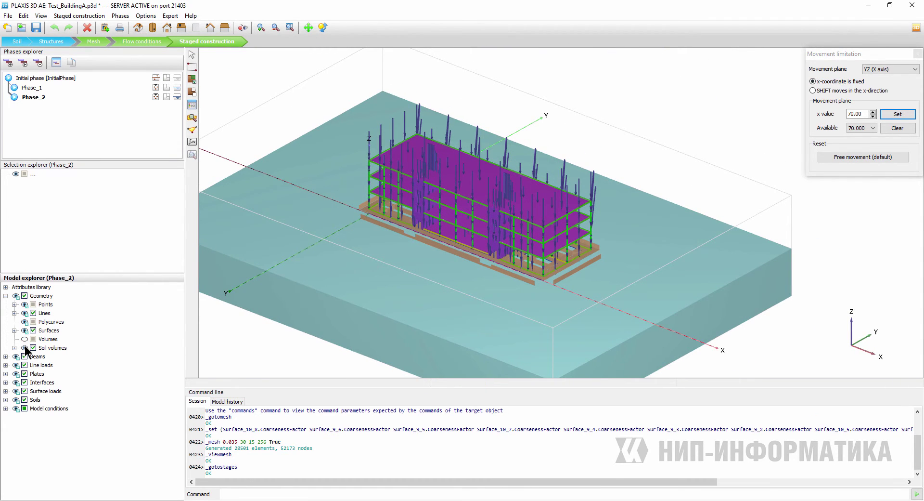
click(25, 347)
click(25, 314)
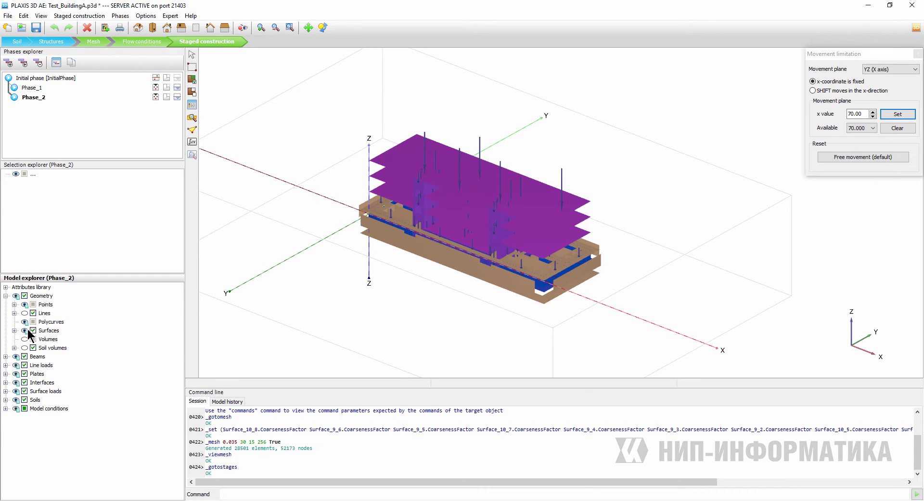
click(24, 331)
click(24, 347)
Hide the surrounding soil volume and deactivate the two soil volumes inside the building's foundation in Phase_2.
right_click(362, 249)
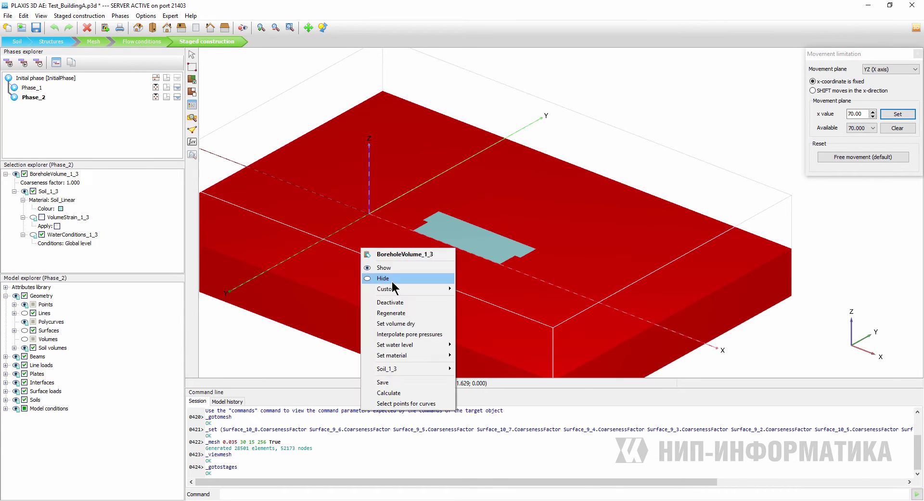
click(392, 282)
right_click(460, 236)
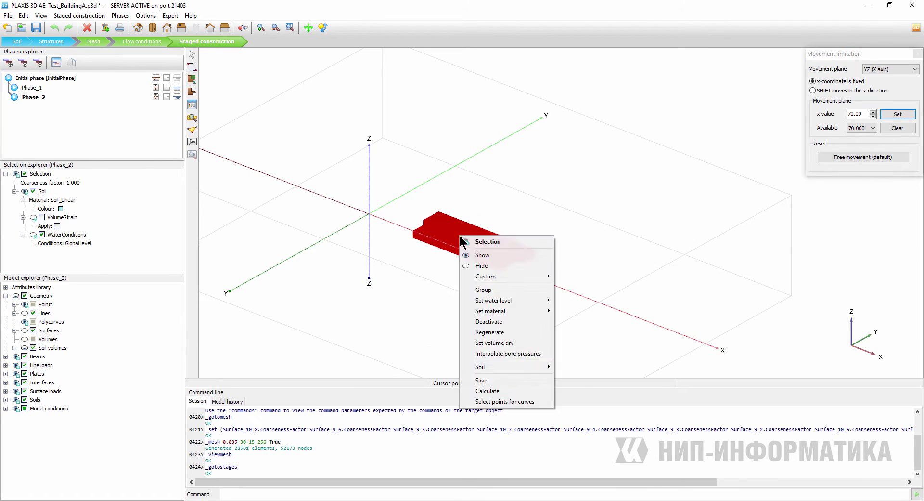
click(489, 321)
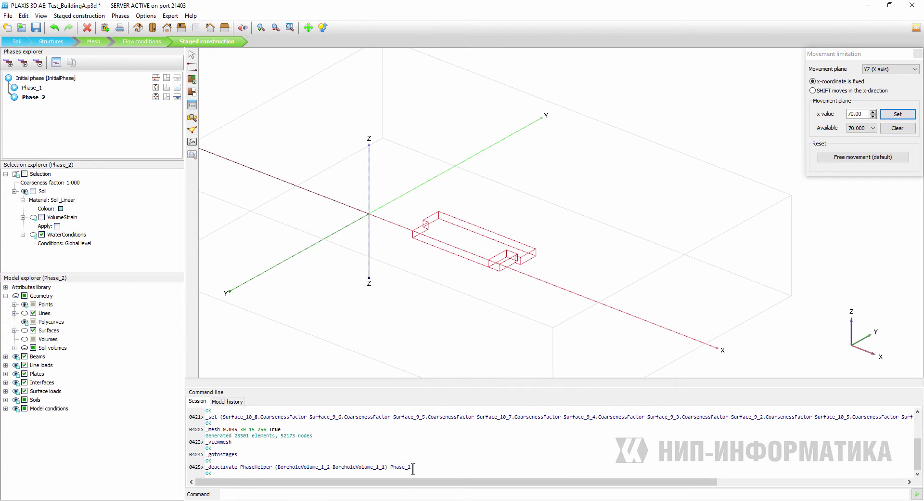
Reuse the deactivation command for BoreholeVolume_1_2 and BoreholeVolume_1_1 and run it for Phase_1.
drag(419, 468, 162, 467)
key(ctrl+c)
click(289, 490)
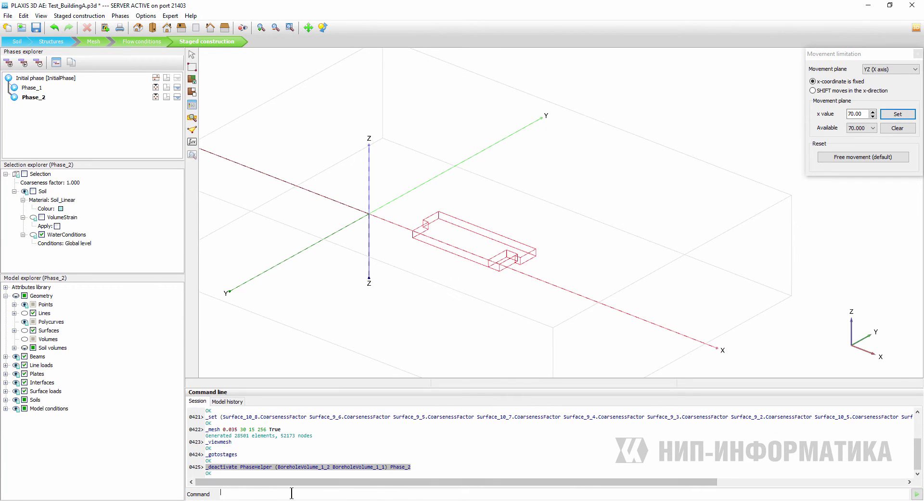
key(ctrl+v)
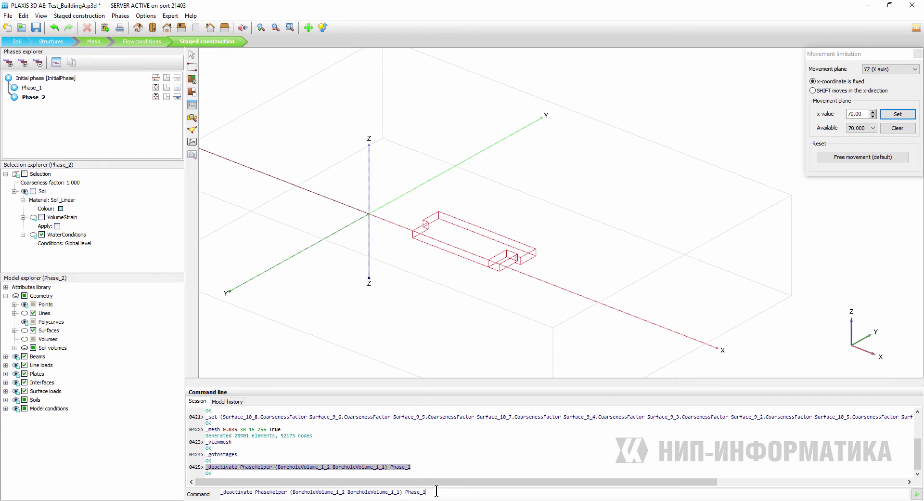
key(Return)
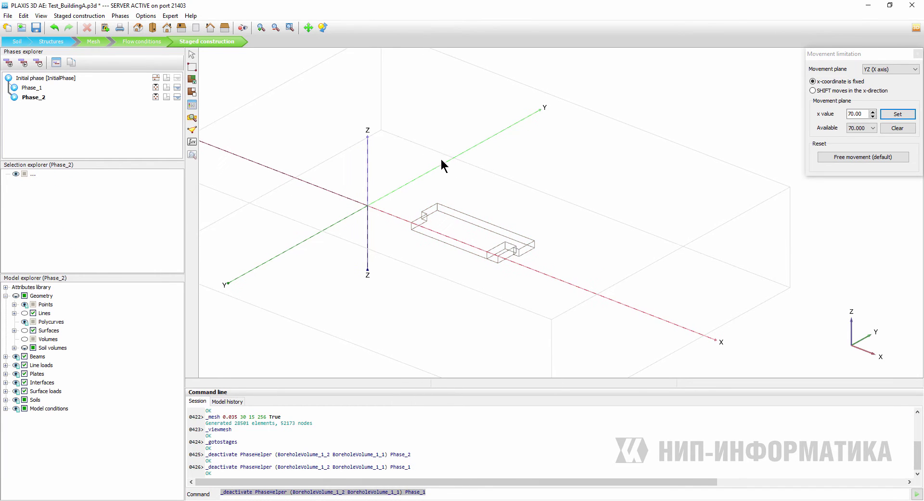
Open the plate material PCT_Mat_ФЛ_600 for editing and set its thickness to 0.6 m and unit weight to 25 kN/m³.
click(192, 106)
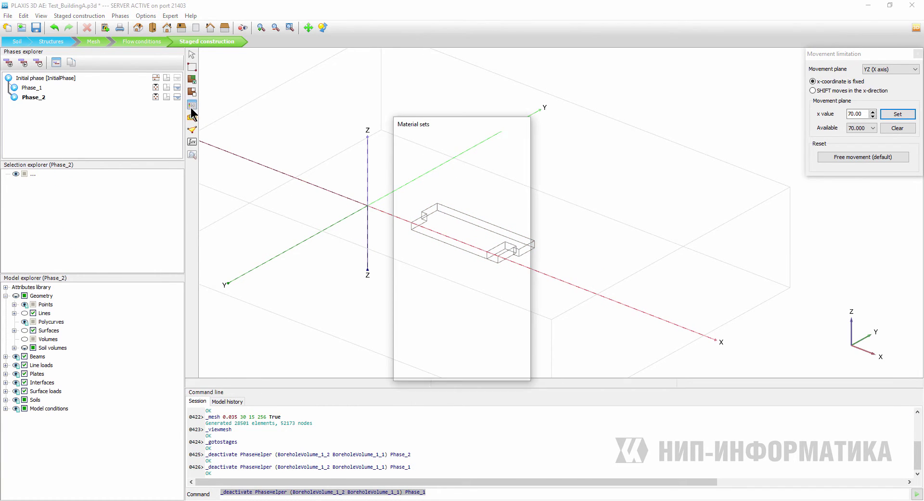
click(491, 163)
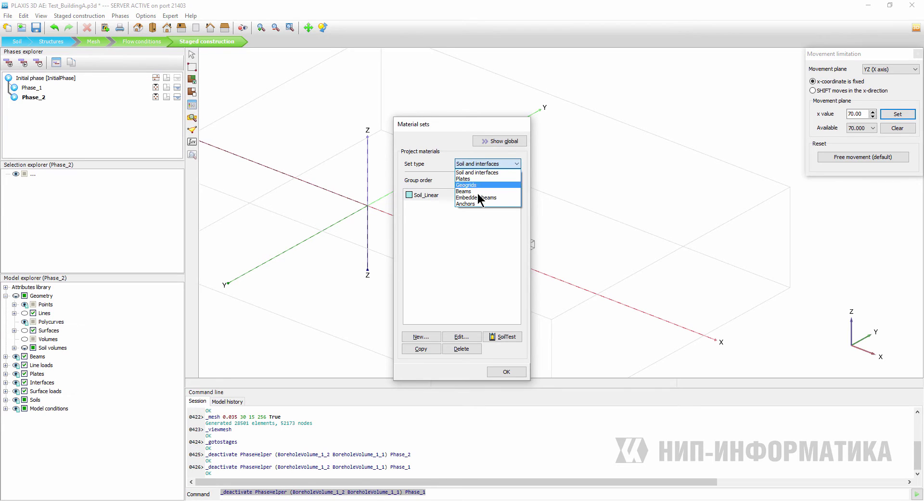
click(475, 180)
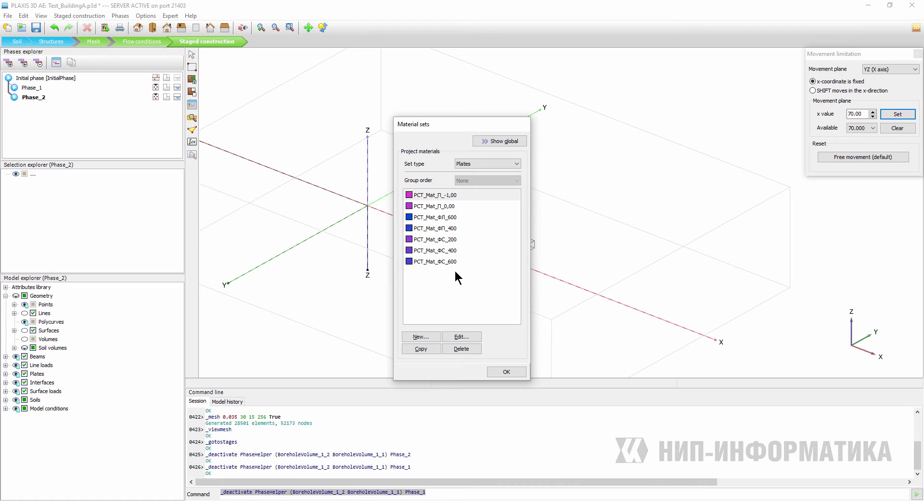
click(453, 217)
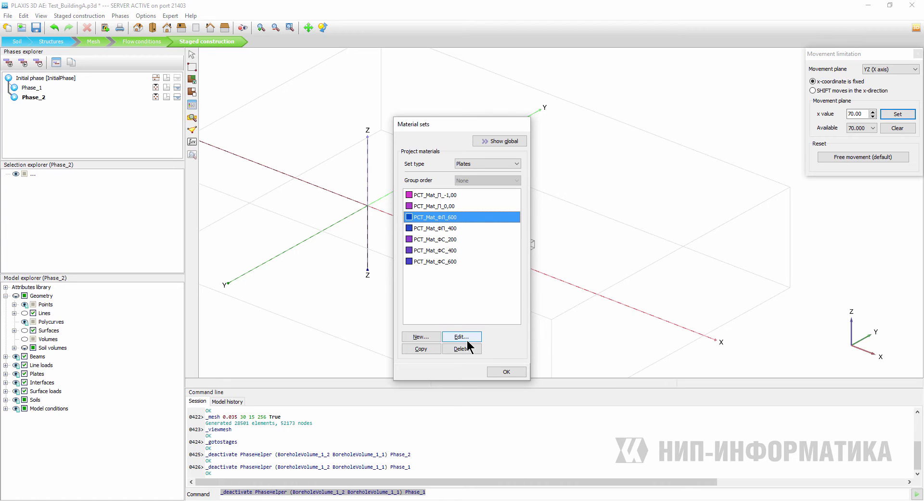
click(467, 338)
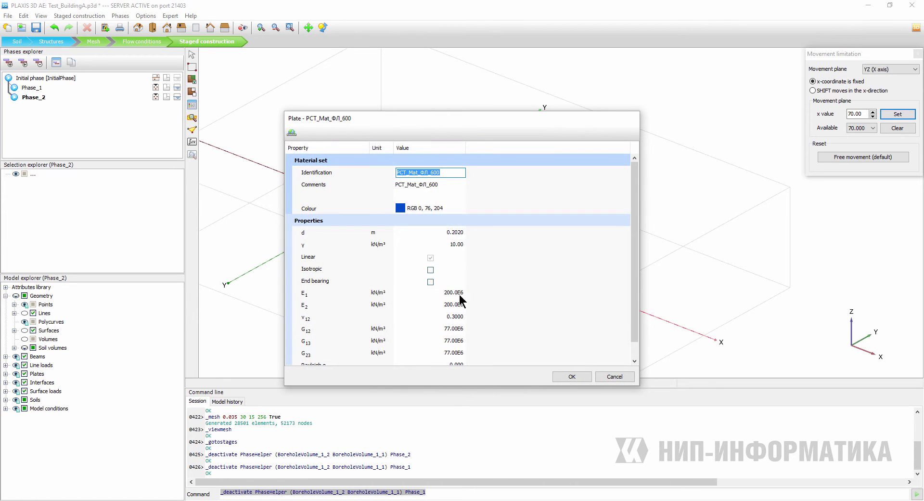
click(460, 233)
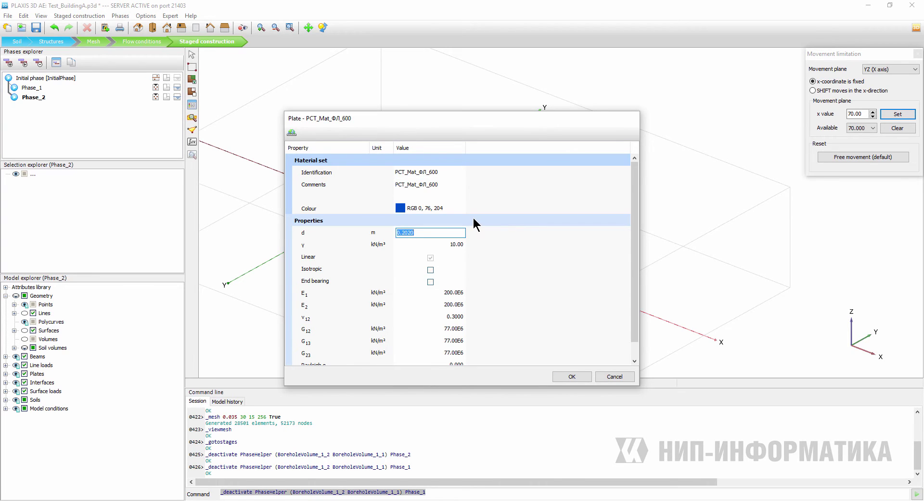
text(0.6)
click(458, 245)
text(25)
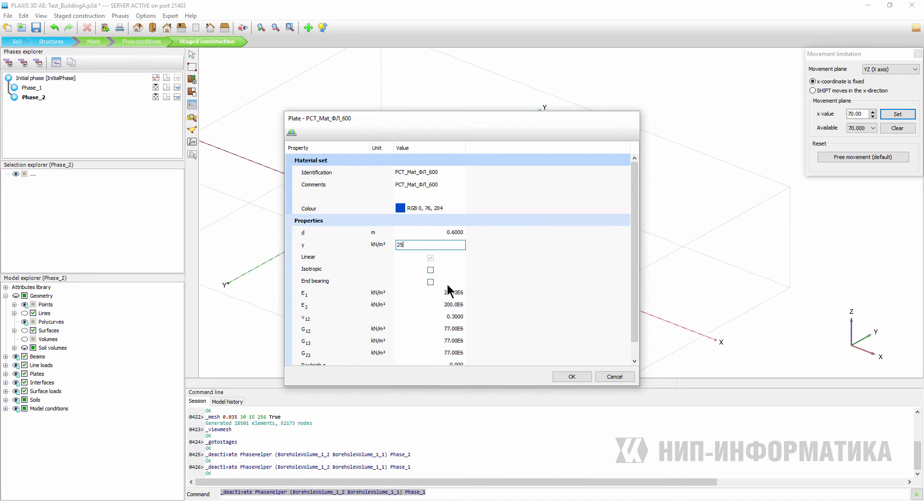
Make the PCT_Mat_ФЛ_600 plate isotropic with E1 of 30E6 kN/m² and Poisson's ratio 0.2, and close the material sets.
click(462, 291)
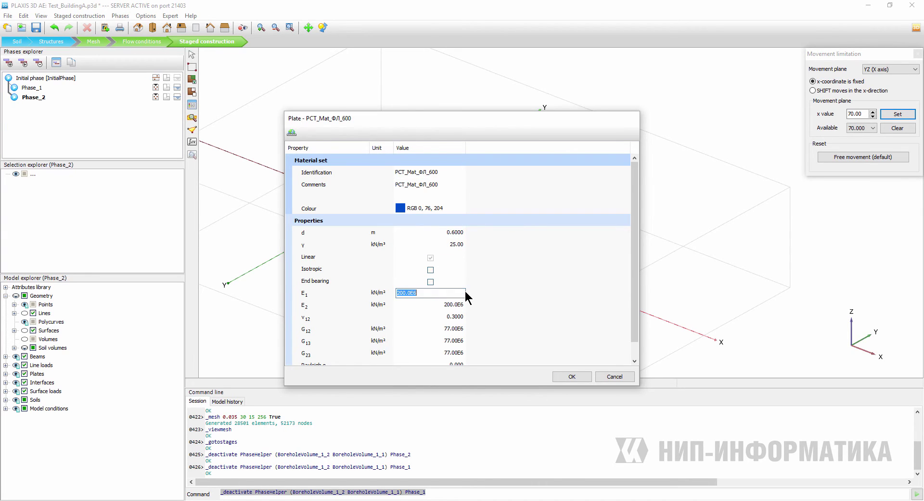
click(414, 293)
key(shift+Home)
key(Left)
drag(410, 293, 358, 294)
text(30)
key(Return)
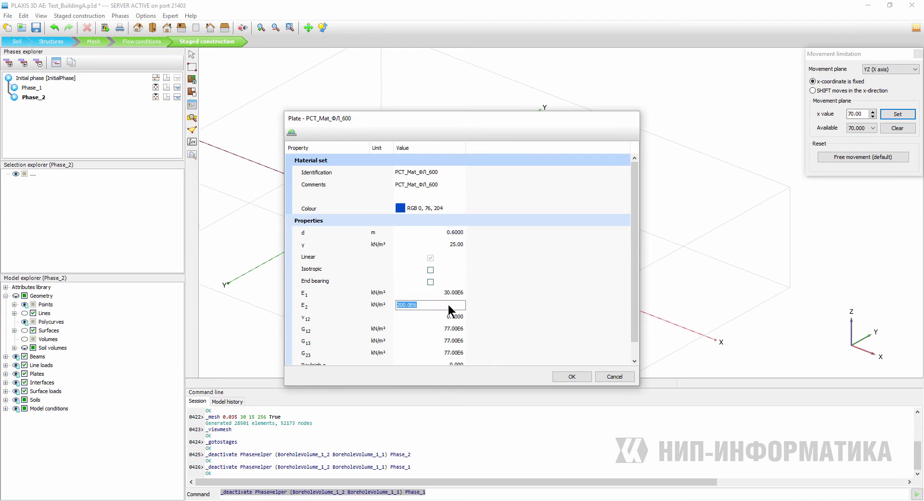
click(430, 270)
click(458, 314)
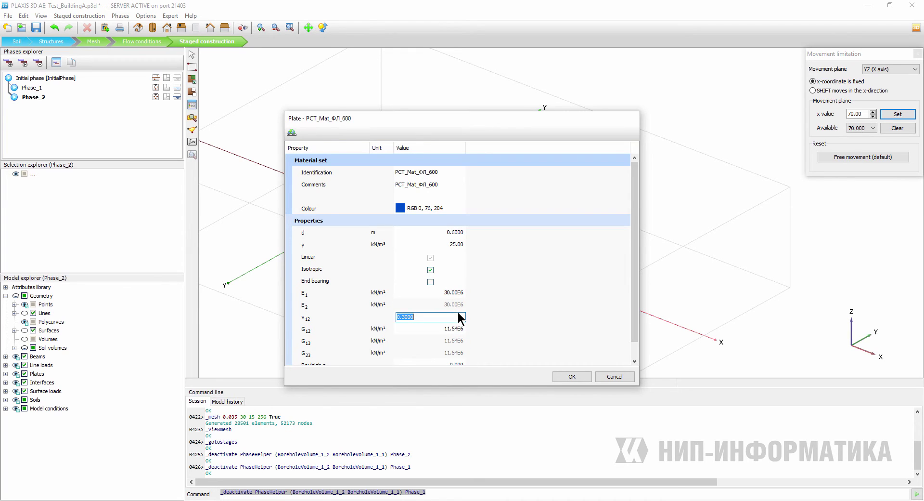
text(0.2)
click(453, 290)
click(570, 377)
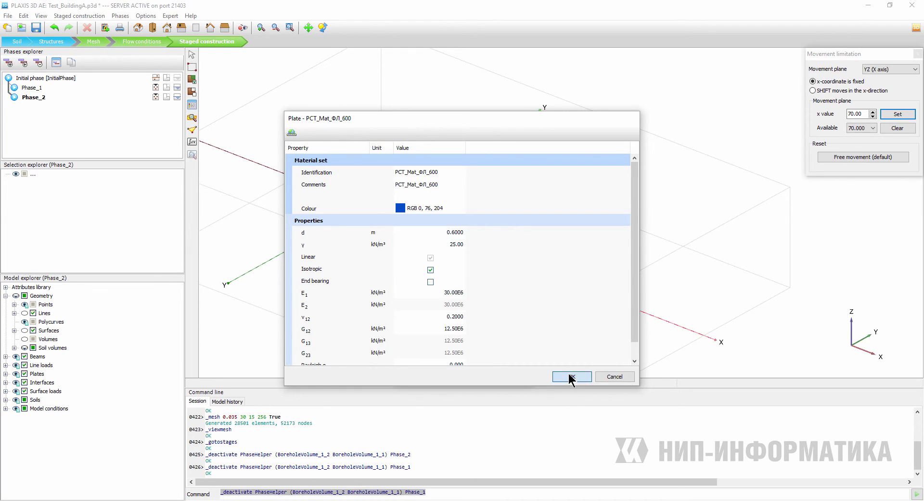
click(520, 372)
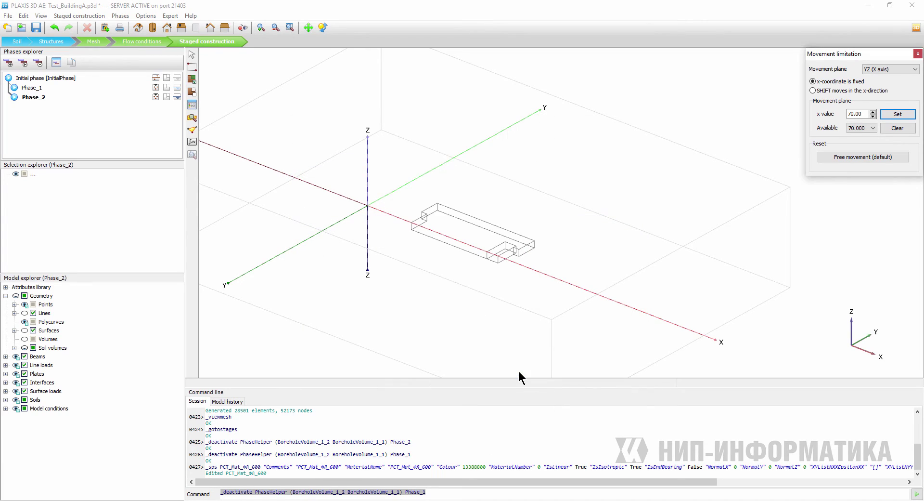
Copy the whole MatScript.txt material script from Notepad++ and run all its commands in the PLAXIS 3D commands runner.
key(alt+Tab)
key(ctrl+a)
key(ctrl+c)
key(alt+Tab)
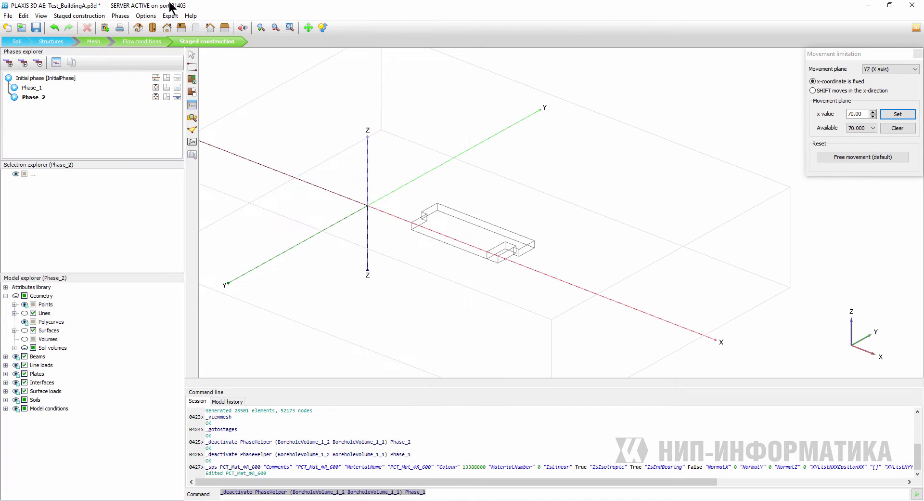
click(169, 15)
click(193, 36)
key(ctrl+v)
click(624, 137)
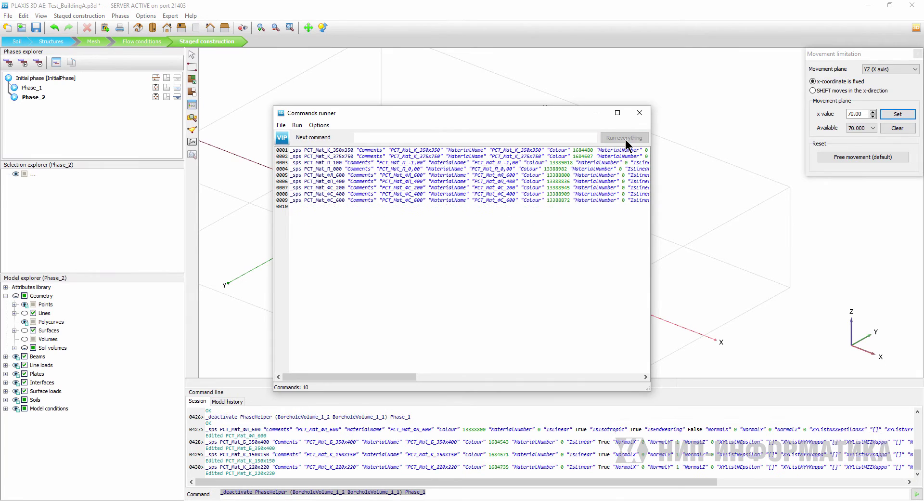
click(597, 114)
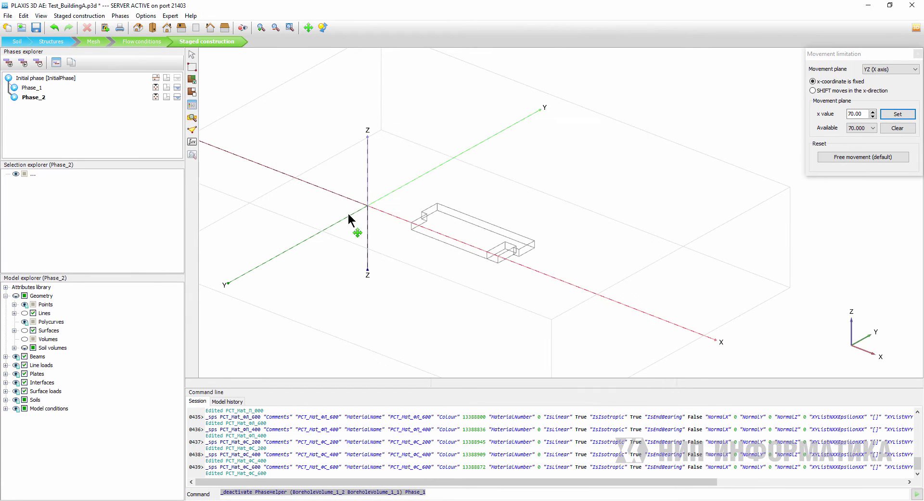
Redisplay all the model geometry, and close PLAXIS 3D while saving the modified project.
click(16, 296)
scroll(567, 196, up, 2)
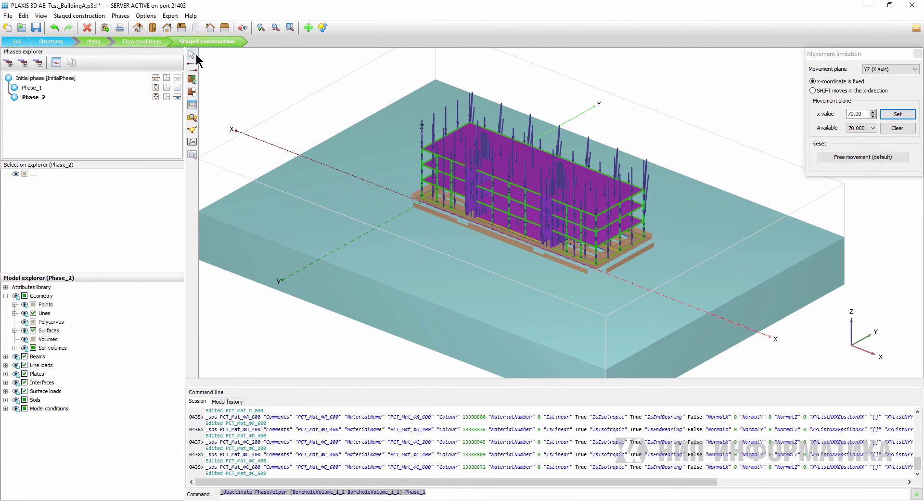
click(196, 55)
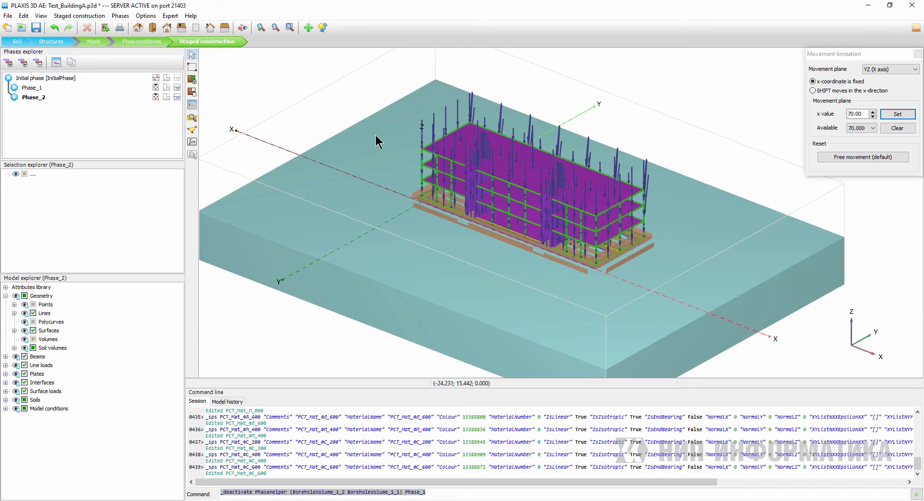
click(912, 5)
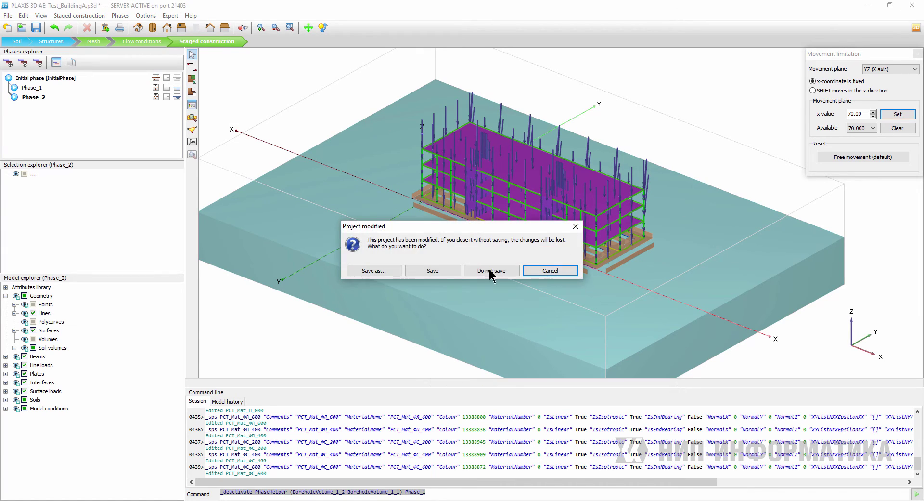
click(444, 273)
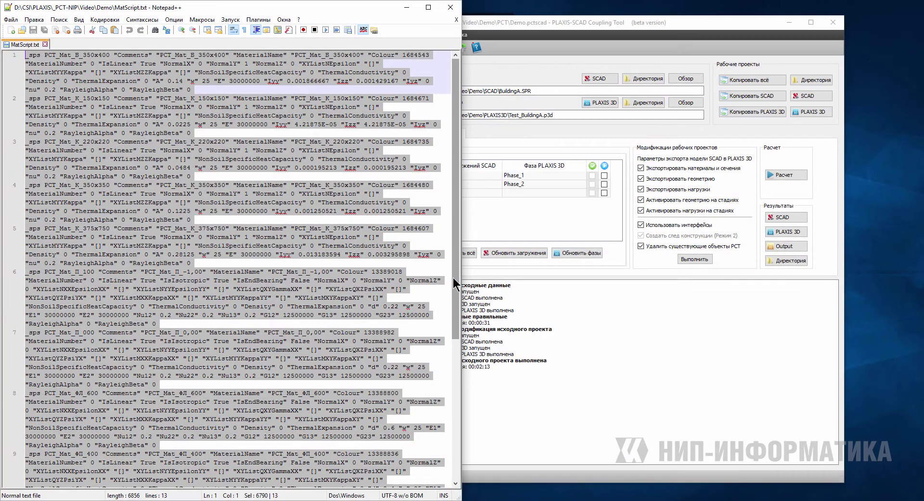
Minimise the Notepad++ script window and close the PLAXIS-SCAD Coupling Tool, saving its changes.
click(407, 7)
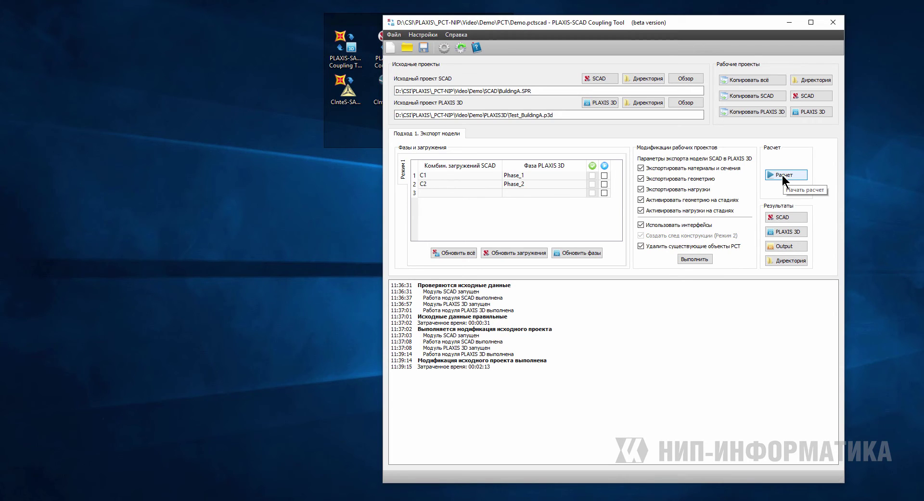
click(841, 24)
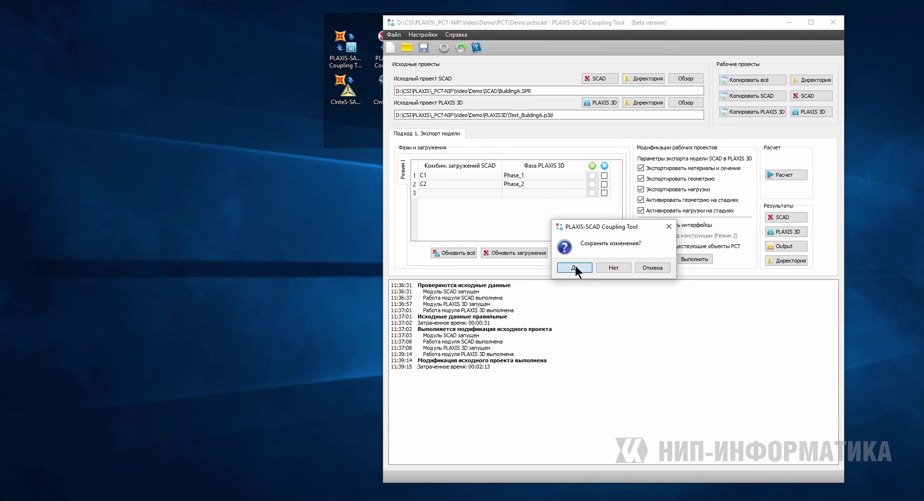
click(574, 268)
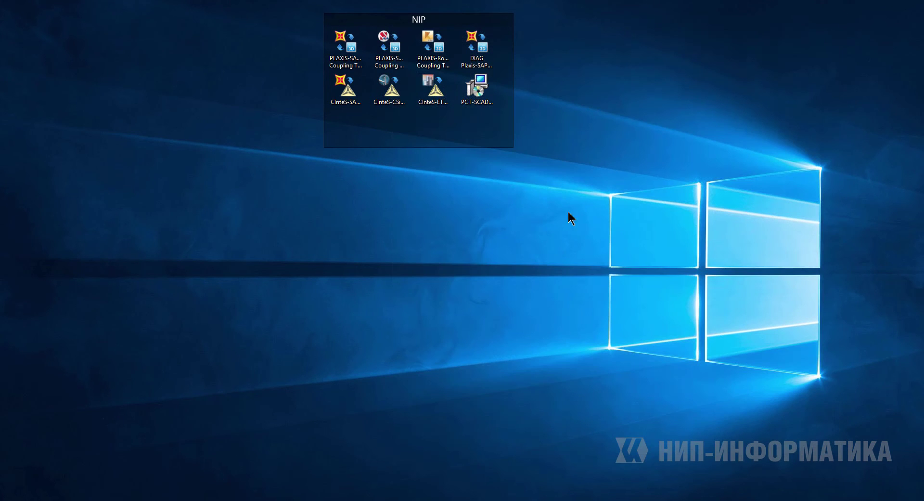
Start the PLAXIS-SCAD Coupling Tool from the desktop and reopen the recent project Demo.pctscad.
right_click(386, 49)
click(423, 128)
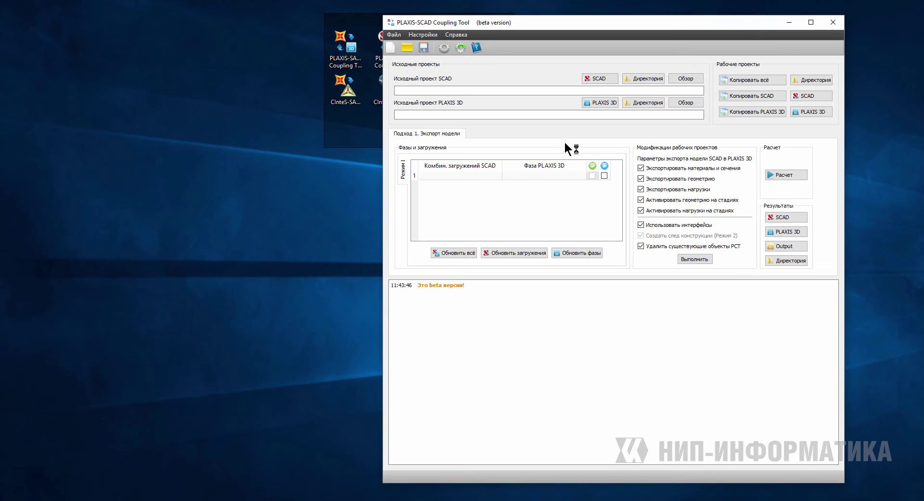
click(394, 35)
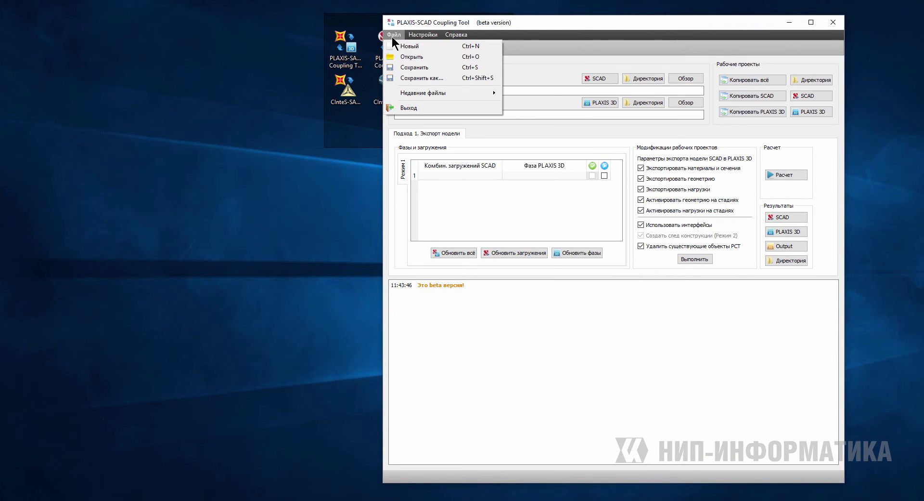
mouse_move(433, 92)
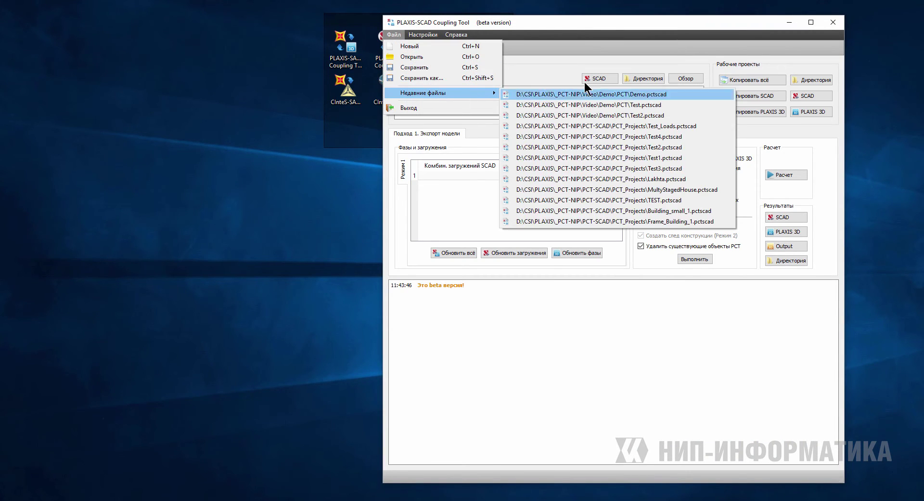
click(597, 94)
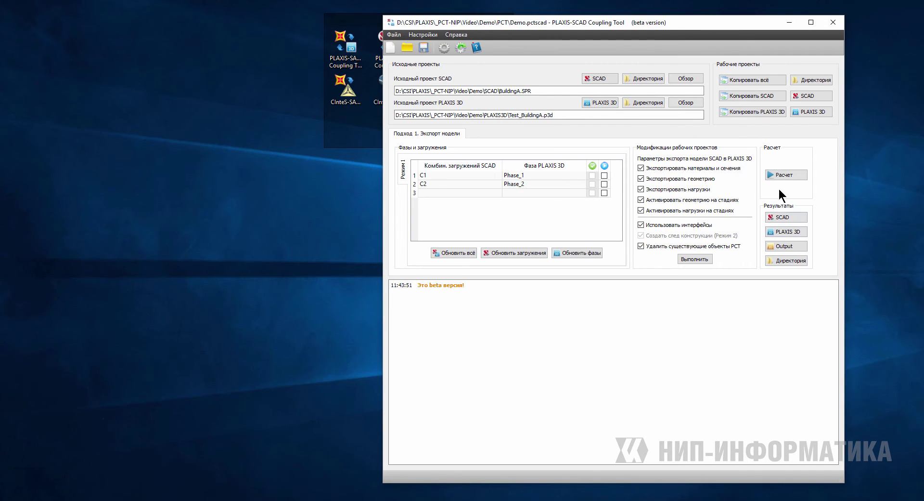
Run the coupled calculation and save the SCAD project as BuildingA.SPR in the Demo project's Result_SCAD folder.
click(787, 176)
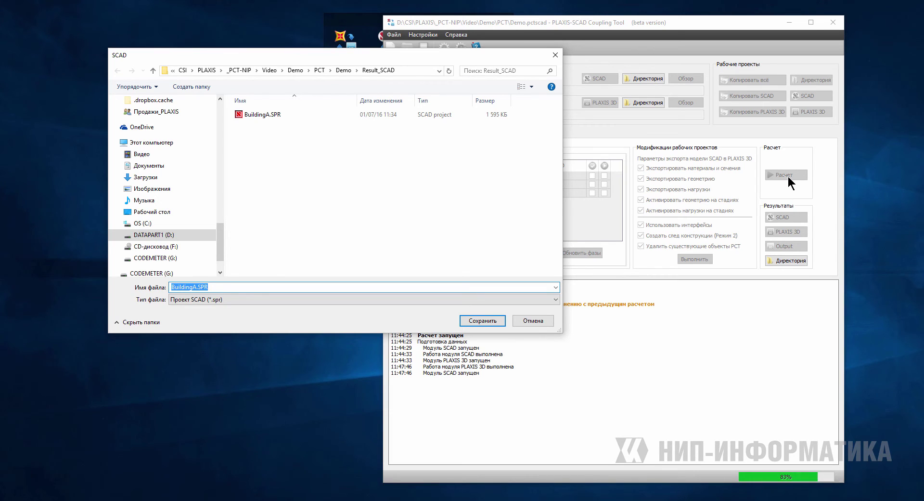
click(451, 232)
click(406, 70)
click(403, 70)
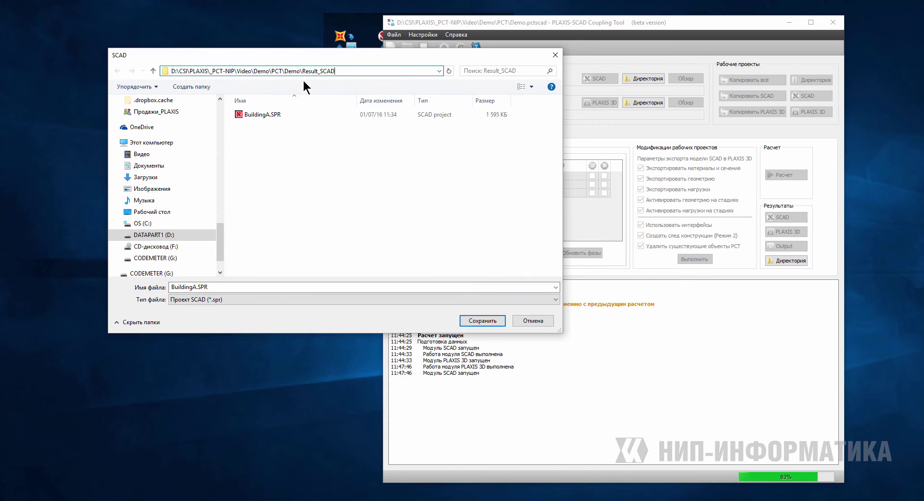
click(358, 195)
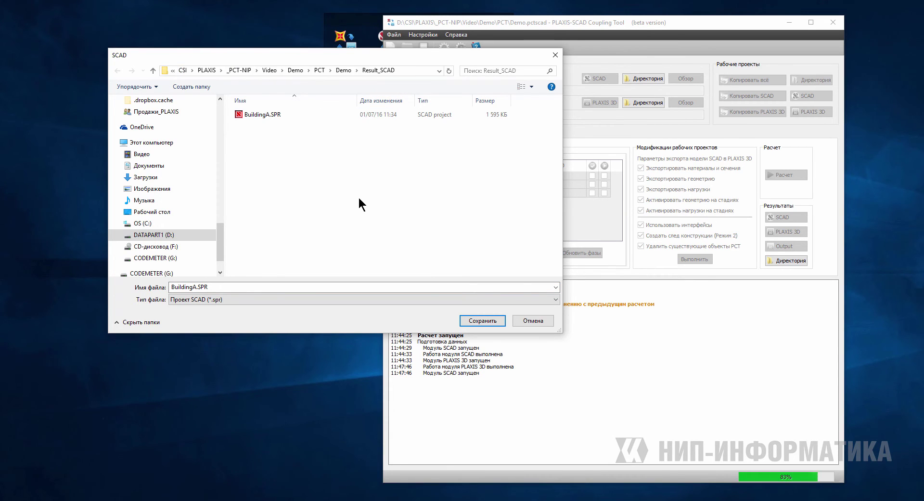
click(344, 71)
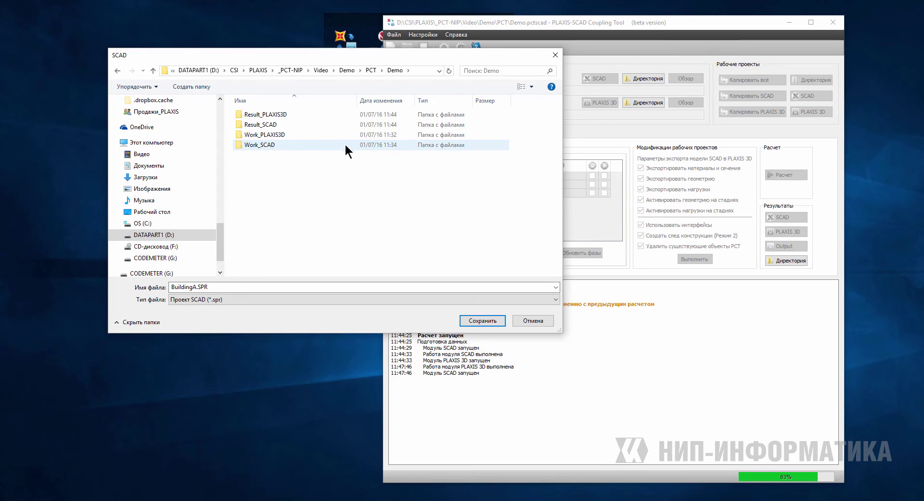
double_click(274, 126)
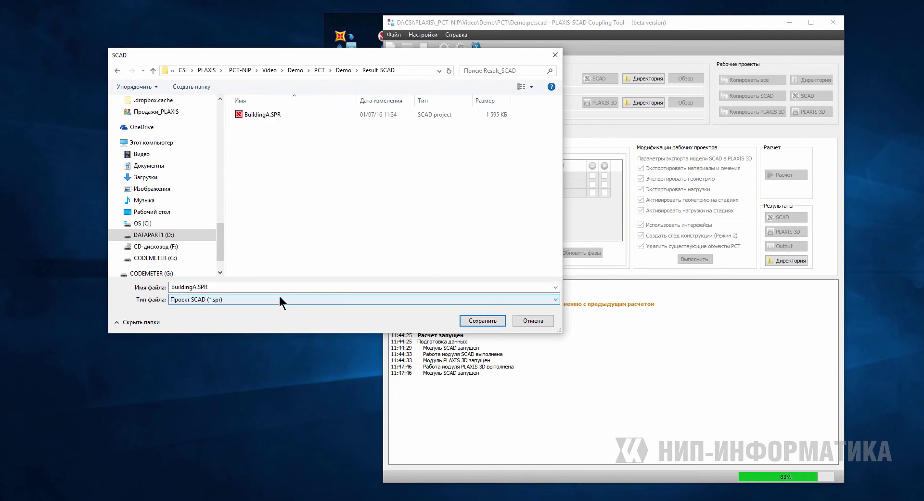
click(482, 320)
click(523, 255)
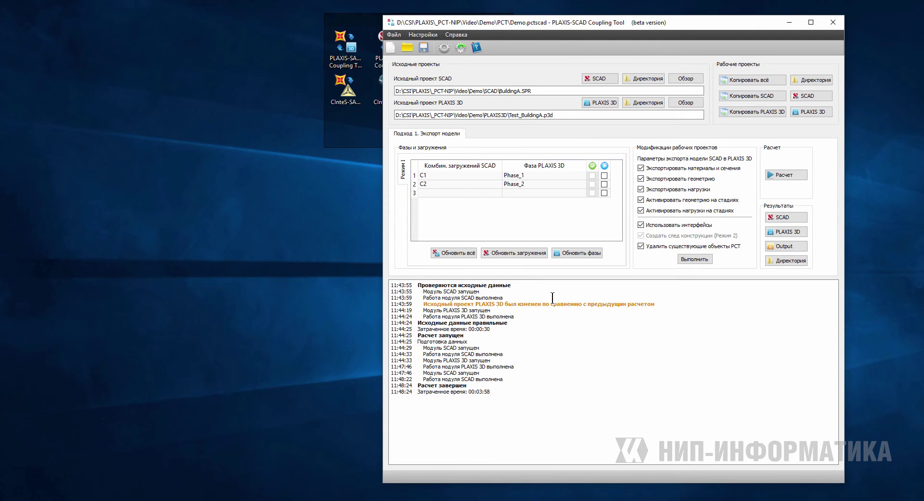
Open the calculation results in SCAD and PLAXIS Output, and switch to the SCAD++ window with BuildingA.SPR.
click(779, 215)
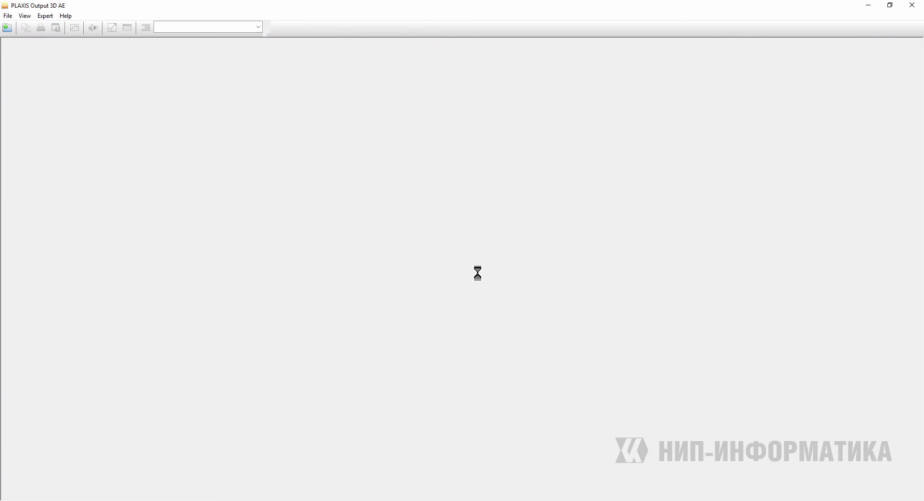
key(alt+Tab)
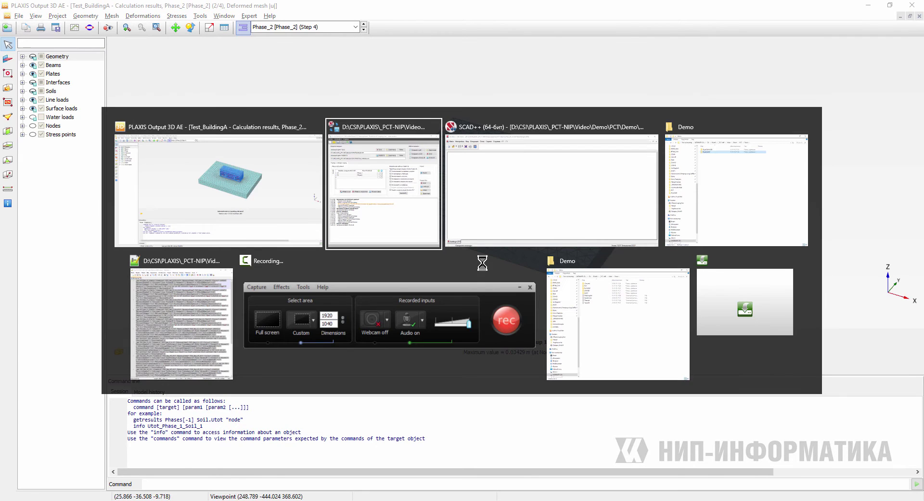
click(506, 296)
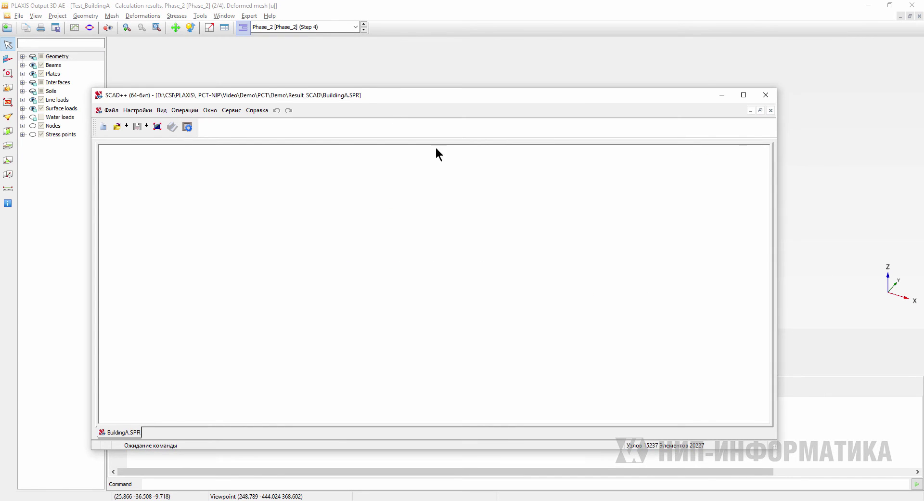
Open BuildingA's design model in the maximised SCAD window and display the prescribed foundation displacements of load case 12 (Soil_C1).
drag(363, 101, 346, 1)
double_click(77, 73)
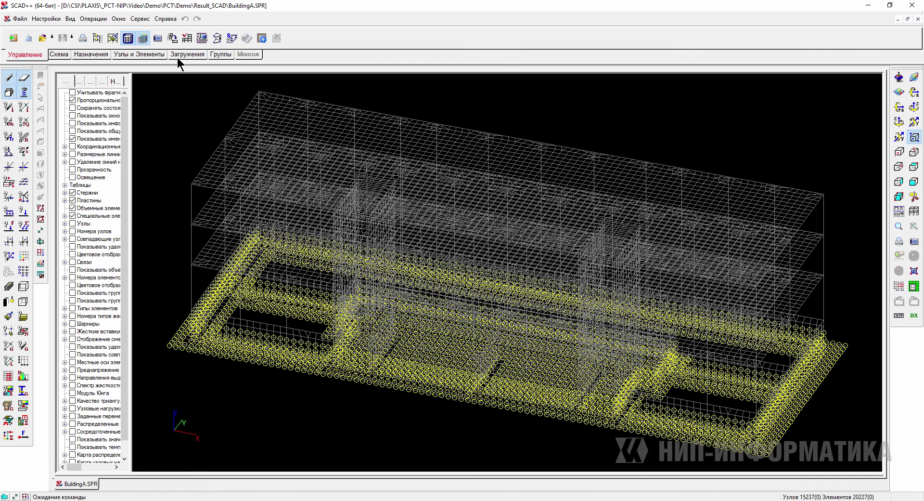
click(177, 57)
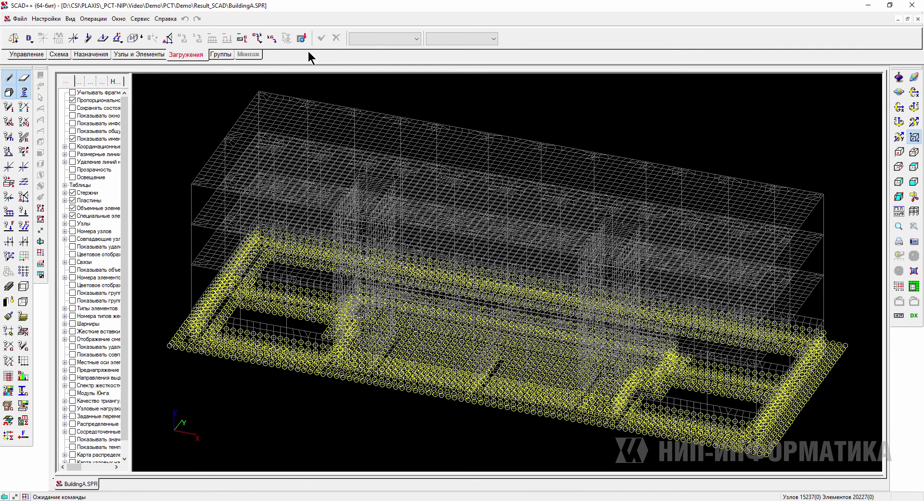
click(373, 35)
click(377, 119)
click(24, 209)
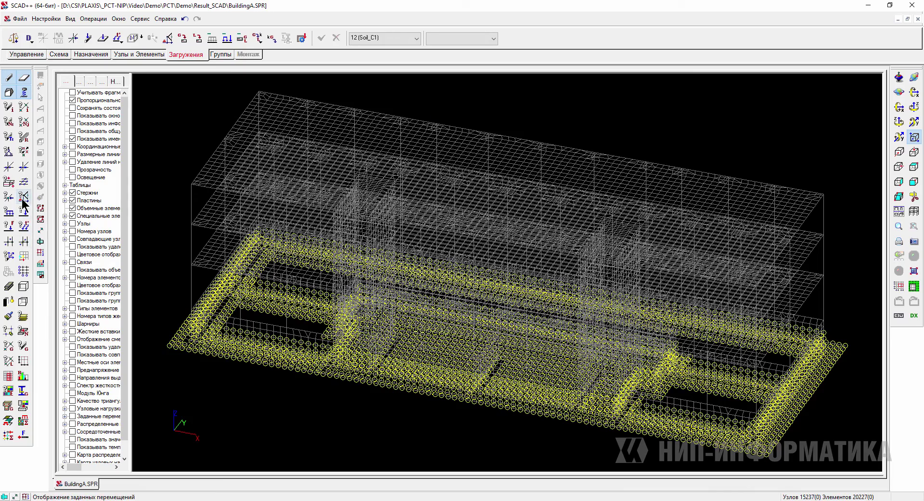
drag(258, 344, 320, 330)
scroll(287, 302, up, 3)
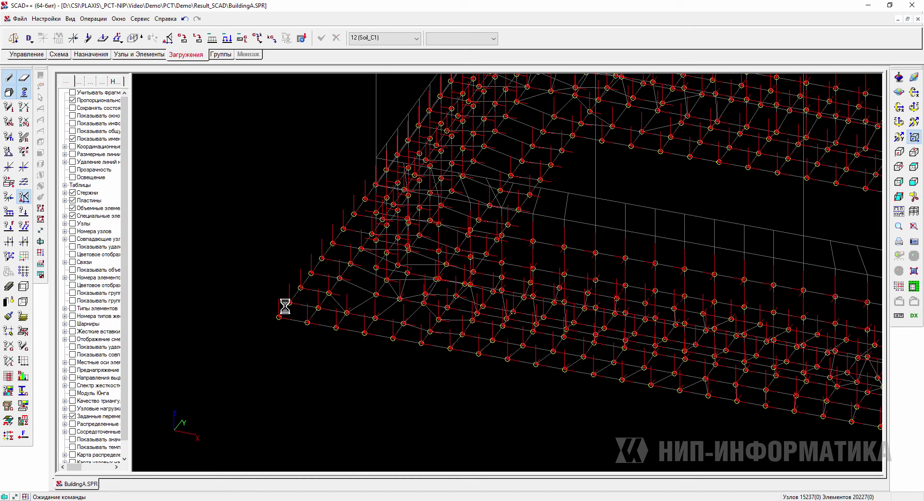
Return to the project tree and inspect the load factors of both load combinations, including Soil_C1 and Soil_C2, without changing them.
click(37, 56)
click(96, 38)
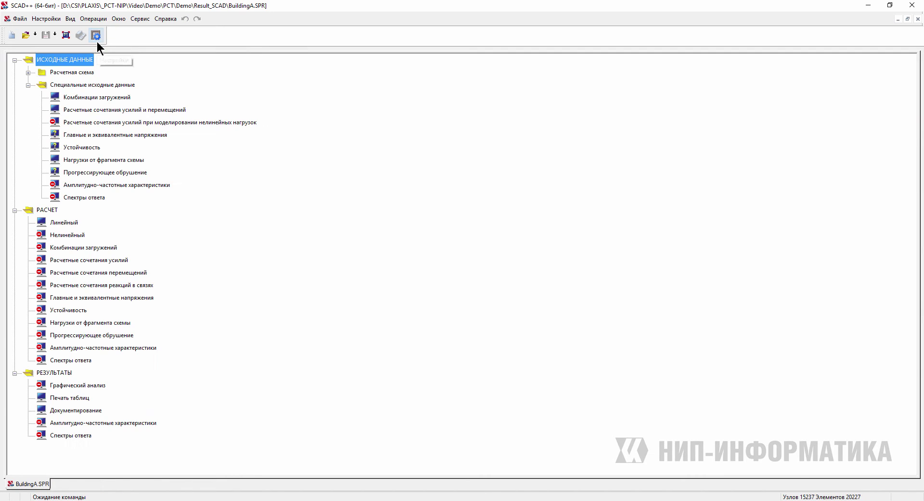
double_click(87, 97)
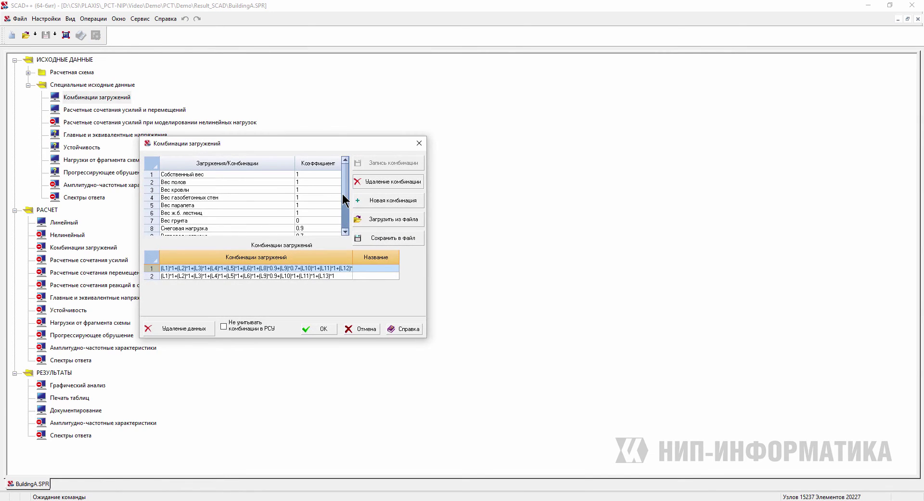
scroll(346, 197, down, 2)
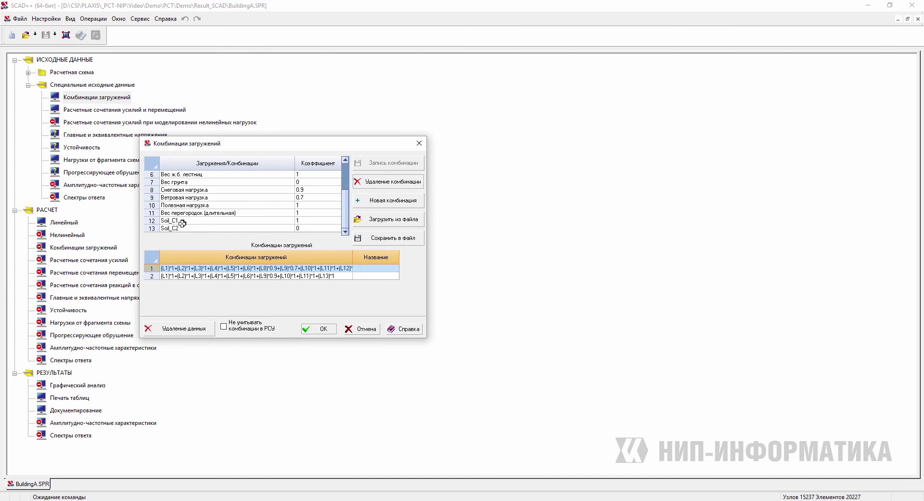
click(195, 276)
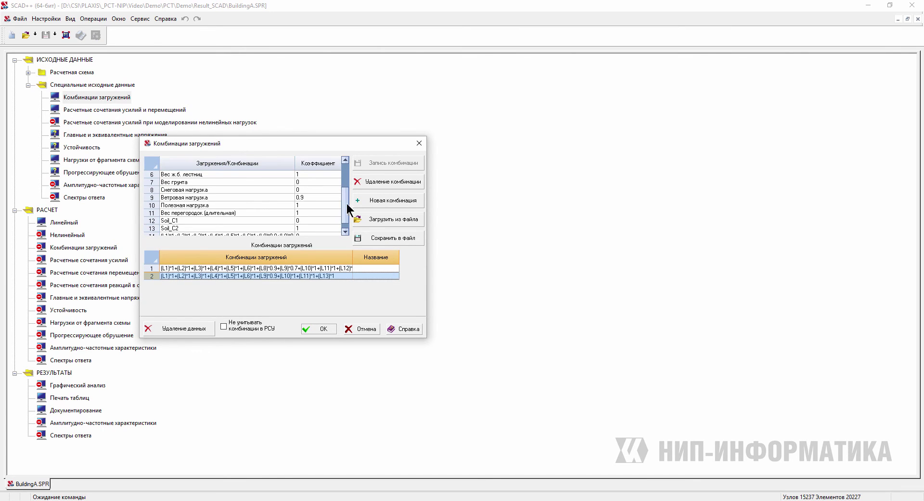
scroll(347, 208, down, 1)
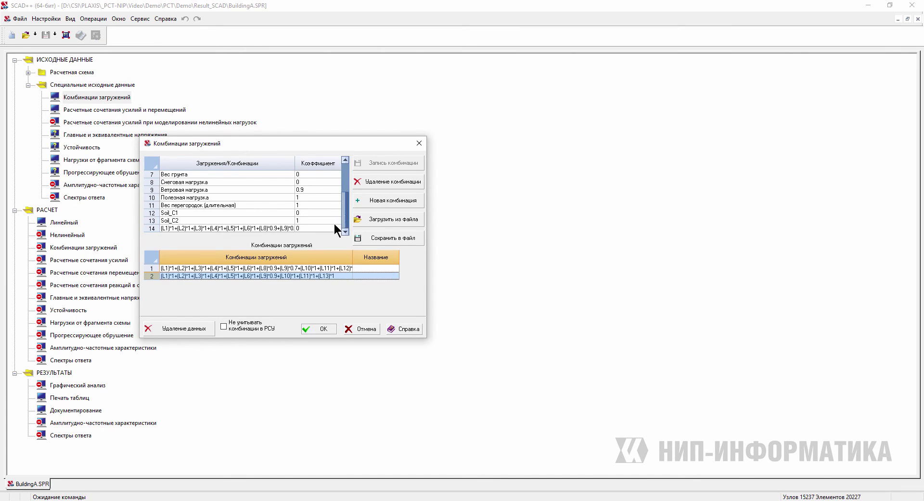
click(362, 329)
Run the linear calculation of BuildingA with the preset parameters and switch to PLAXIS Output.
double_click(60, 222)
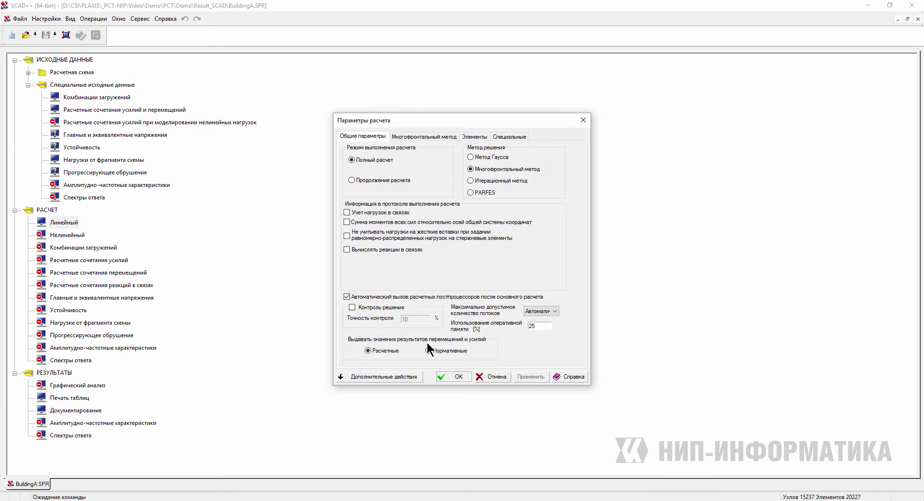
click(454, 378)
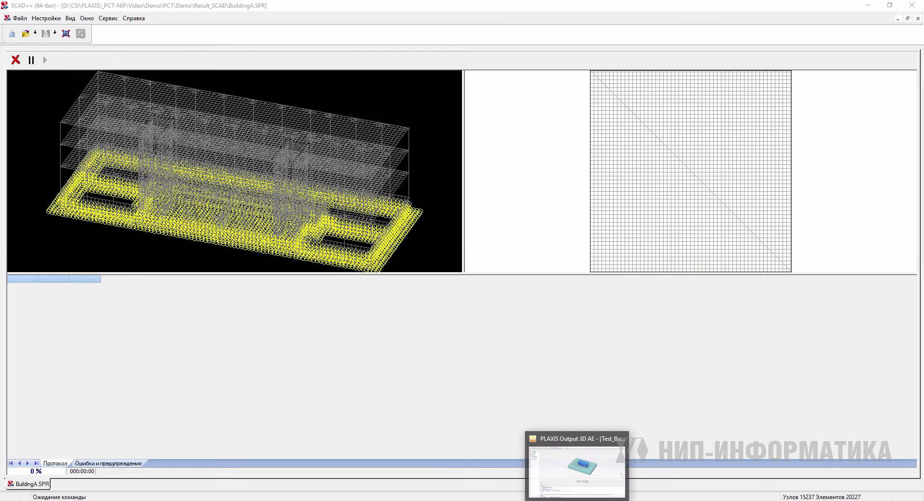
click(578, 469)
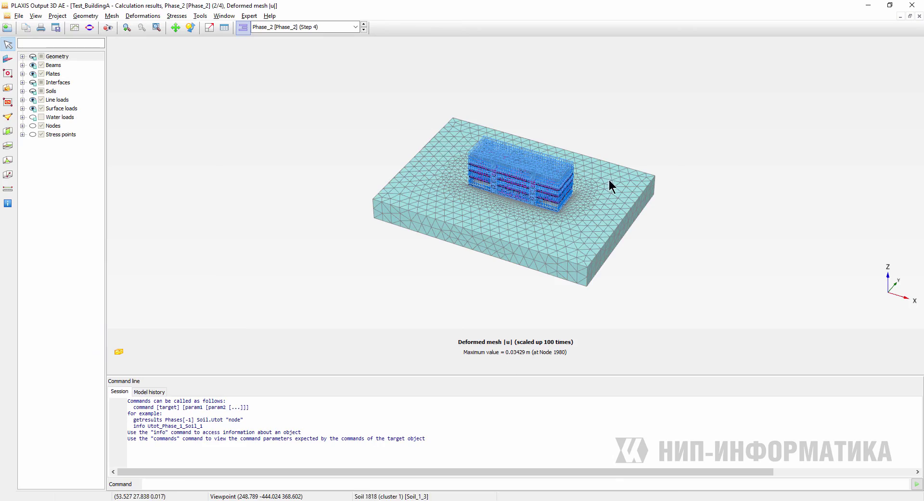
Select the whole building in the Phase_2 deformed mesh with a rectangle and view only its plate structures.
scroll(479, 225, up, 2)
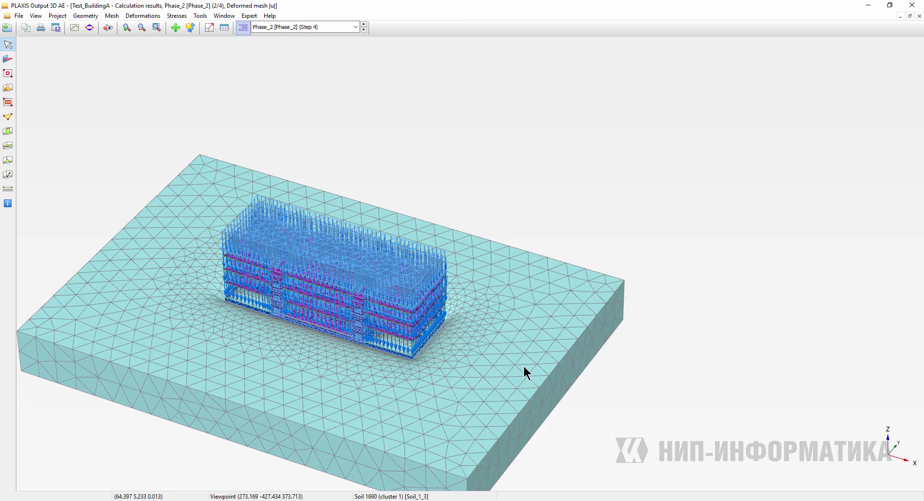
drag(433, 397, 337, 224)
scroll(337, 224, up, 3)
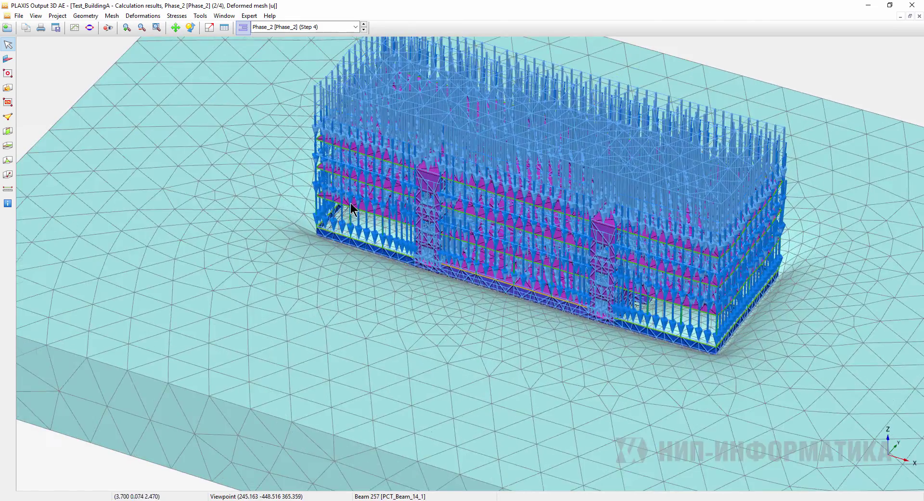
scroll(351, 206, down, 1)
click(8, 73)
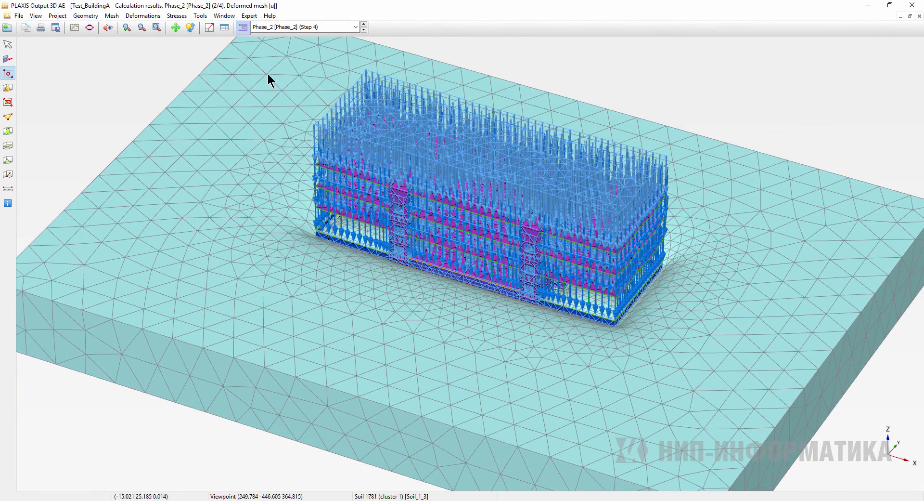
drag(203, 67, 880, 453)
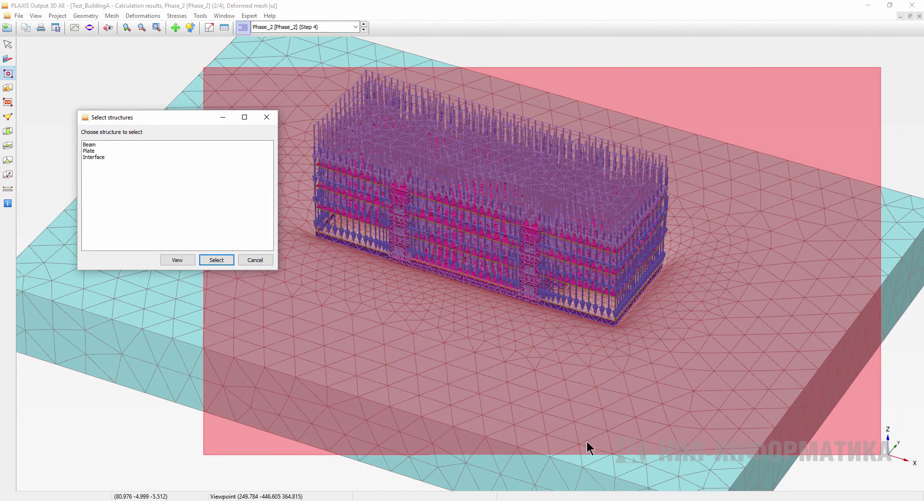
click(96, 151)
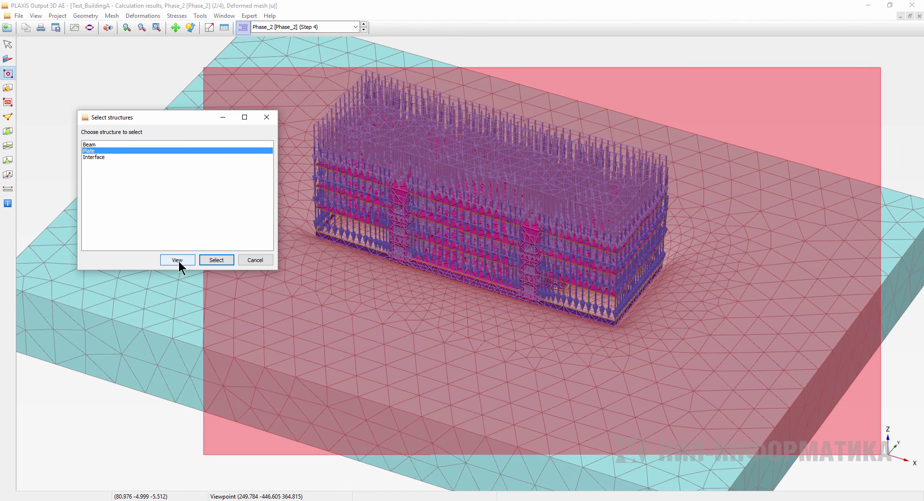
click(177, 260)
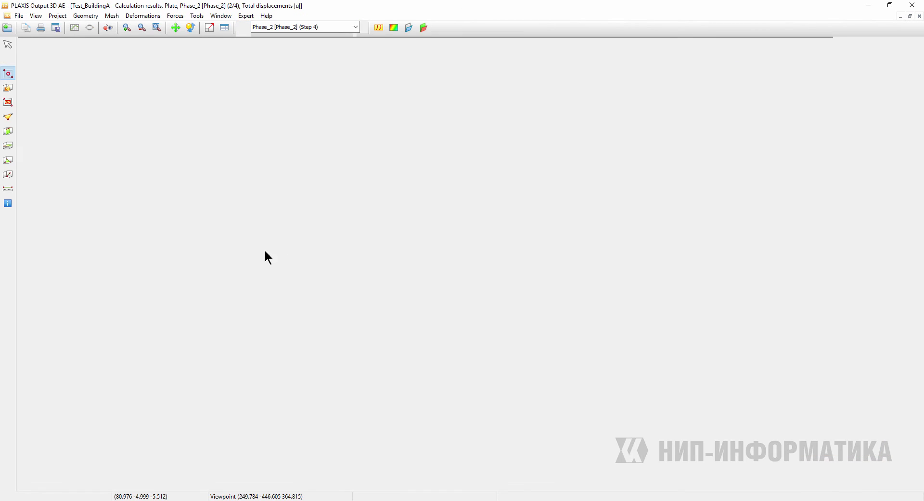
Show the plates' total vertical displacements u_z as a coloured shading plot for Phase_2.
click(143, 16)
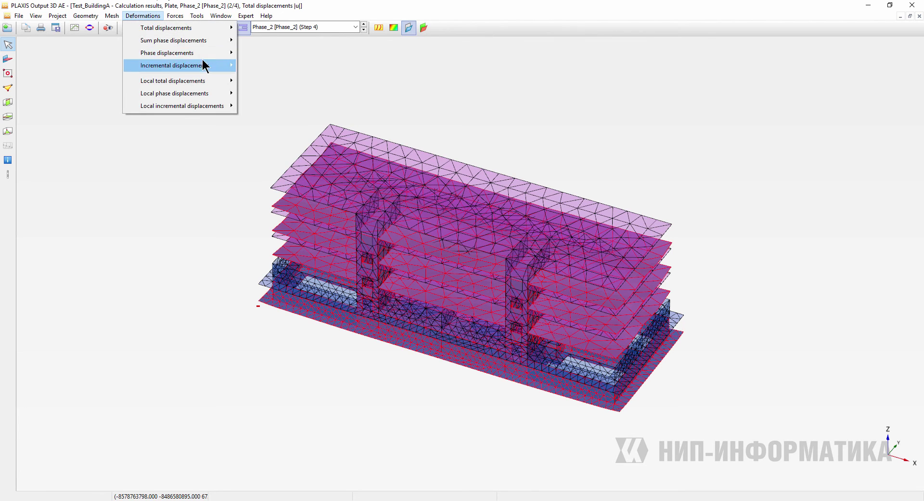
mouse_move(211, 30)
click(259, 66)
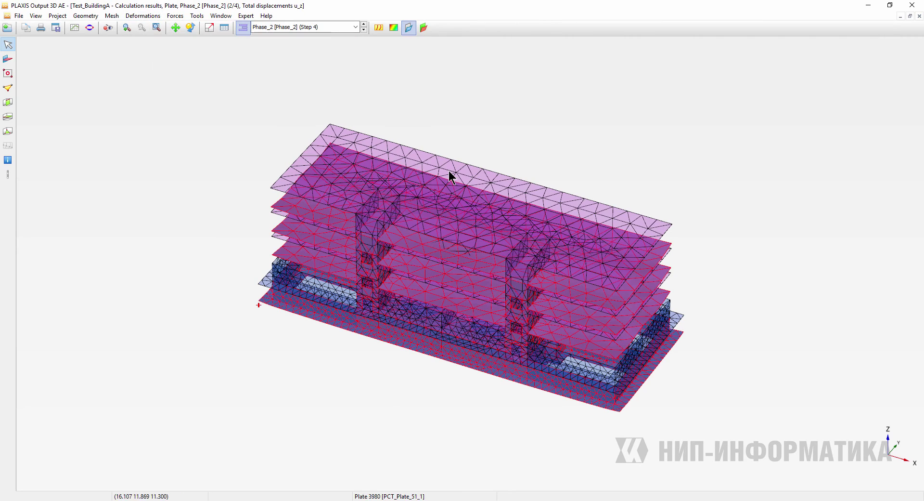
click(393, 27)
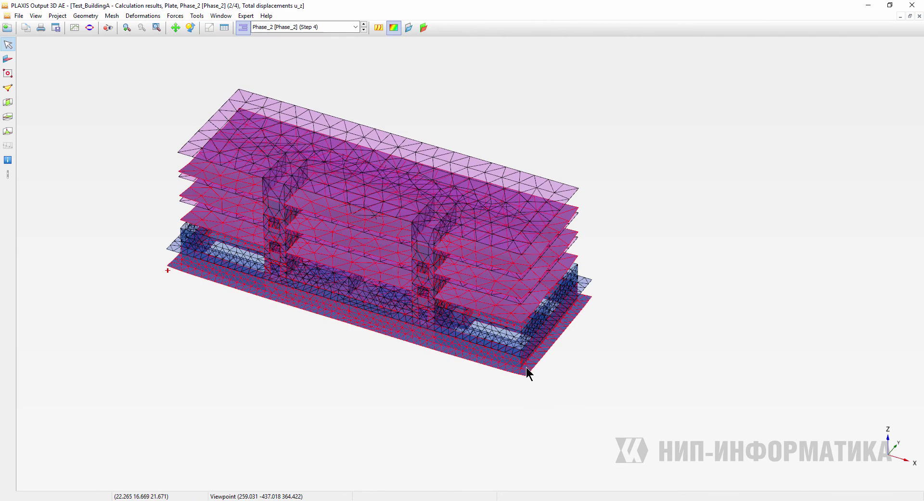
drag(543, 404, 375, 154)
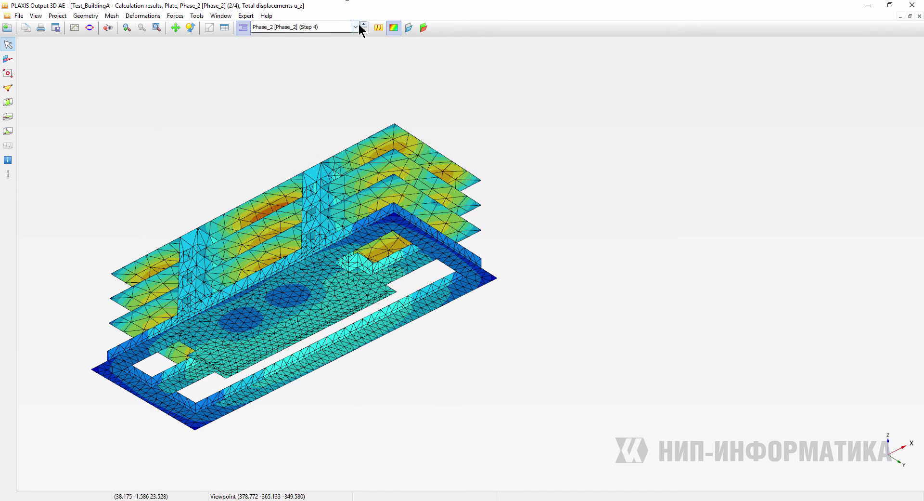
Switch the plates' u_z displacement plot to Phase_1 and inspect the building from above.
click(357, 28)
click(328, 51)
click(356, 27)
click(331, 49)
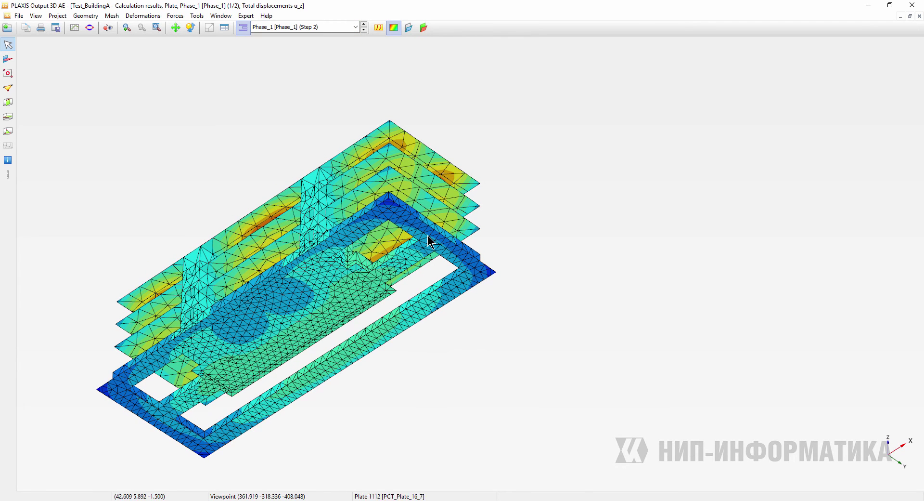
drag(410, 155, 421, 277)
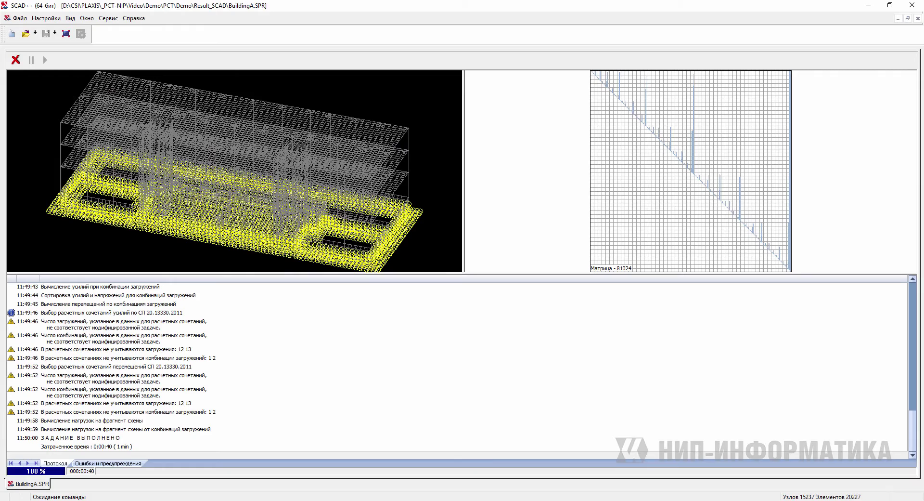
Close the finished calculation log in SCAD, open the graphical analysis of results and arrange SCAD and PLAXIS Output side by side.
click(16, 60)
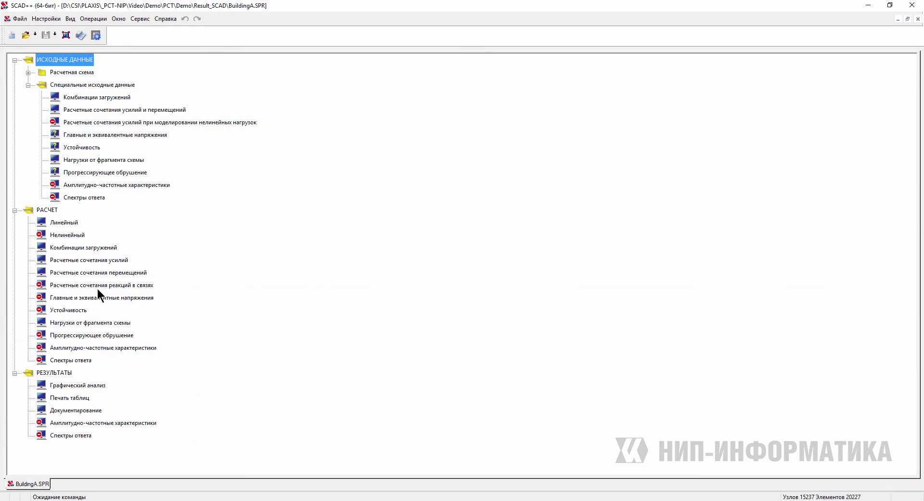
double_click(61, 385)
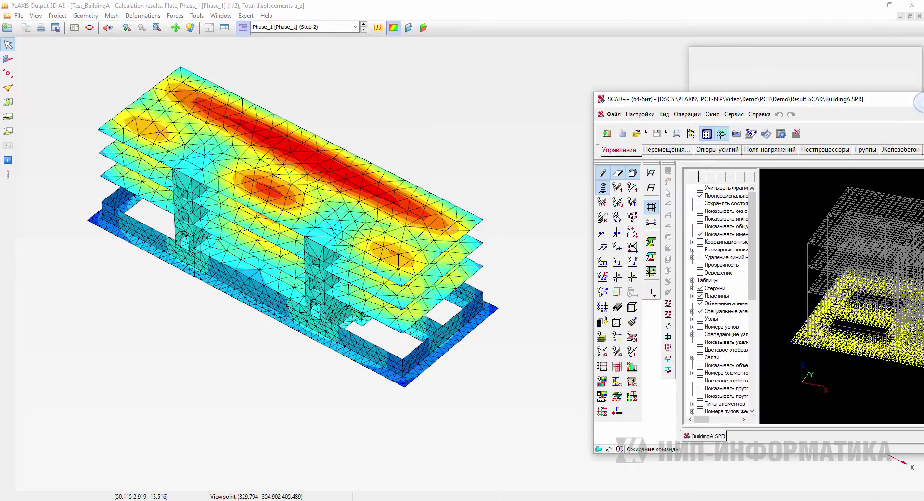
key(super+Right)
click(267, 178)
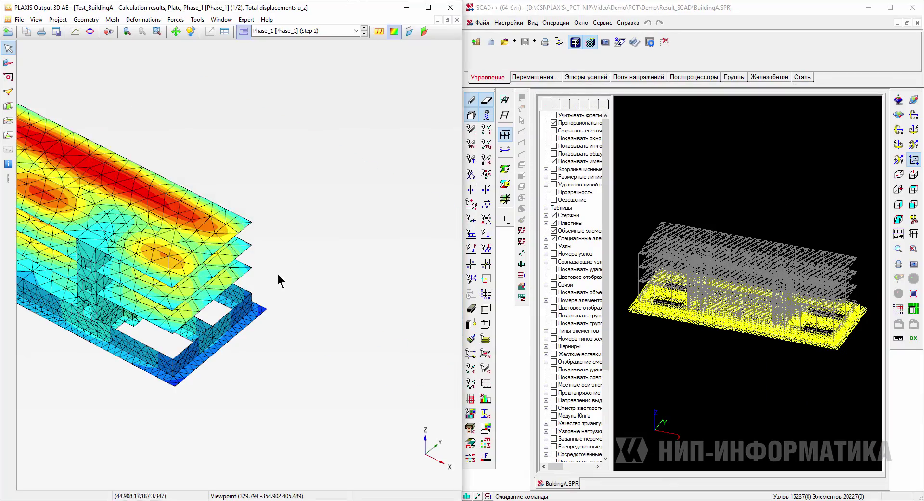